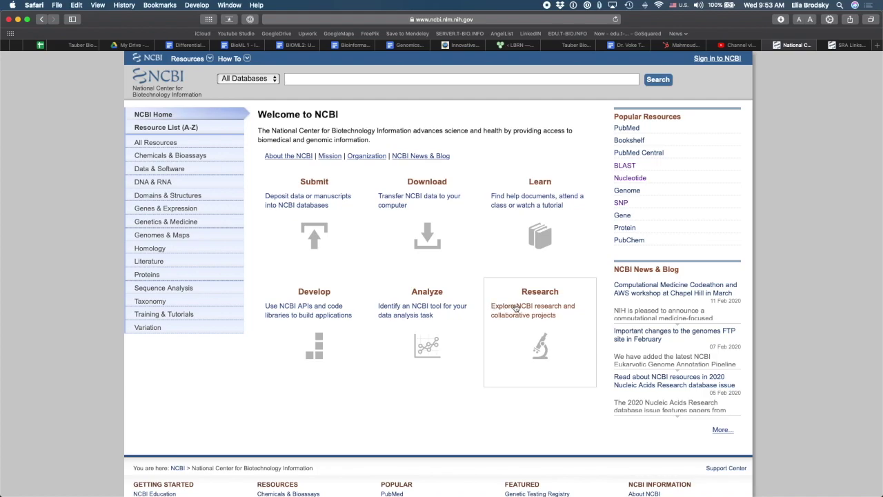
# Load the NCBI home page by entering 'ncbi' in the address bar, then show the All Databases list.
pyautogui.click(423, 21)
pyautogui.write('nc')
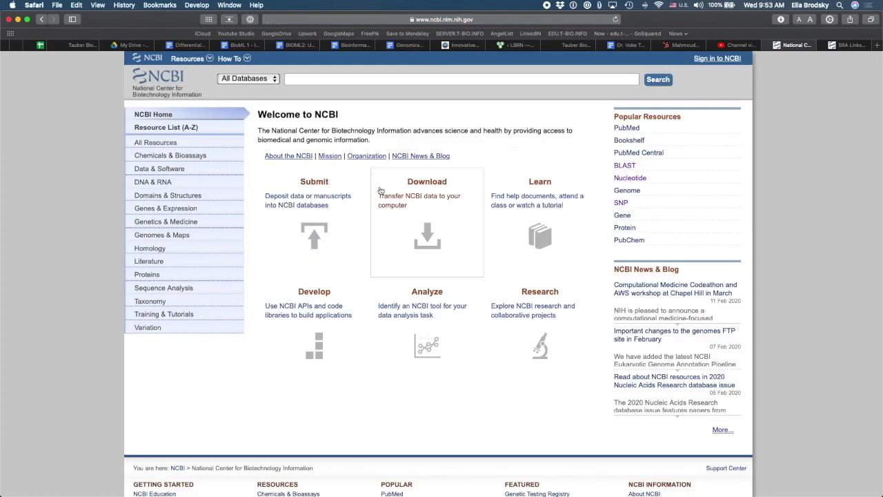
pyautogui.click(255, 81)
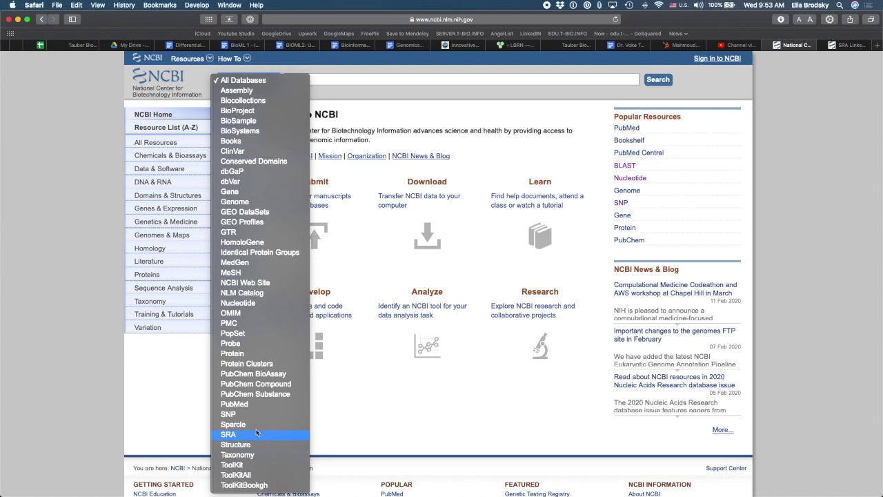
# Close the database list, glance at SRA Links, then return to the type 1 diabetes PubMed abstract.
pyautogui.click(365, 423)
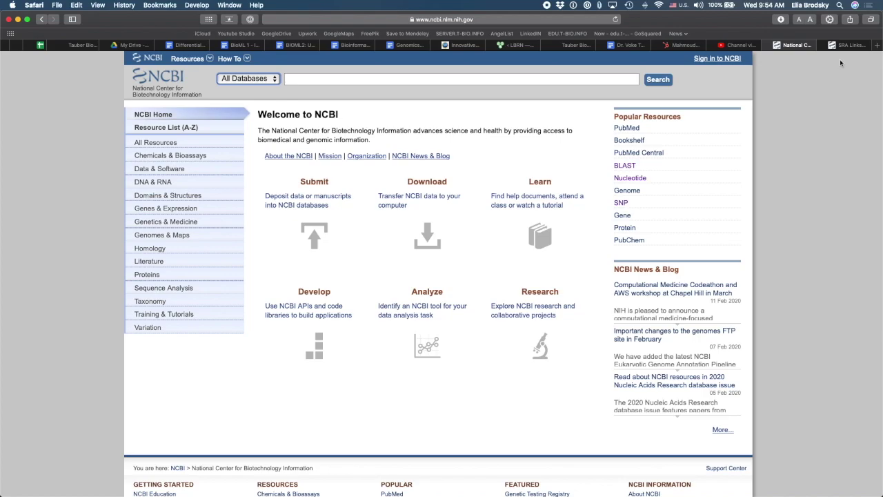
pyautogui.click(600, 6)
pyautogui.click(655, 31)
pyautogui.click(839, 49)
pyautogui.click(42, 21)
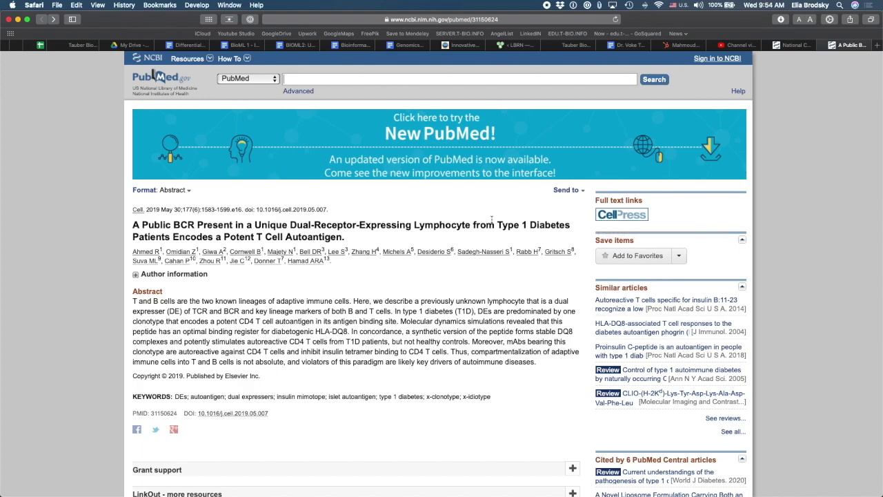
# Scroll down the abstract and follow the SRA link under Related information.
pyautogui.scroll(-2, 447, 284)
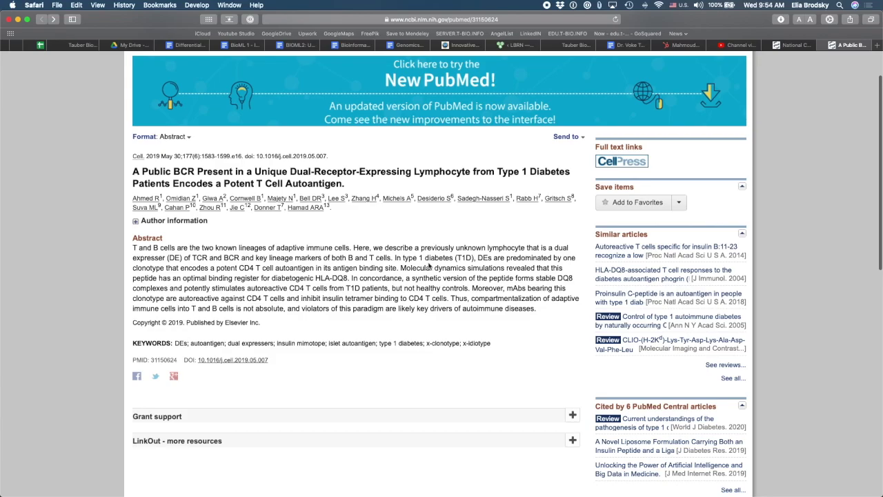
pyautogui.scroll(-8, 524, 271)
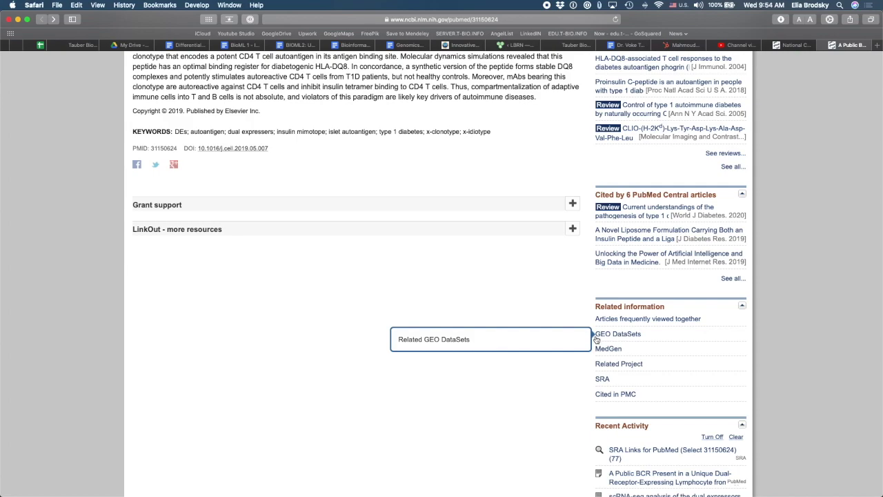
pyautogui.click(602, 380)
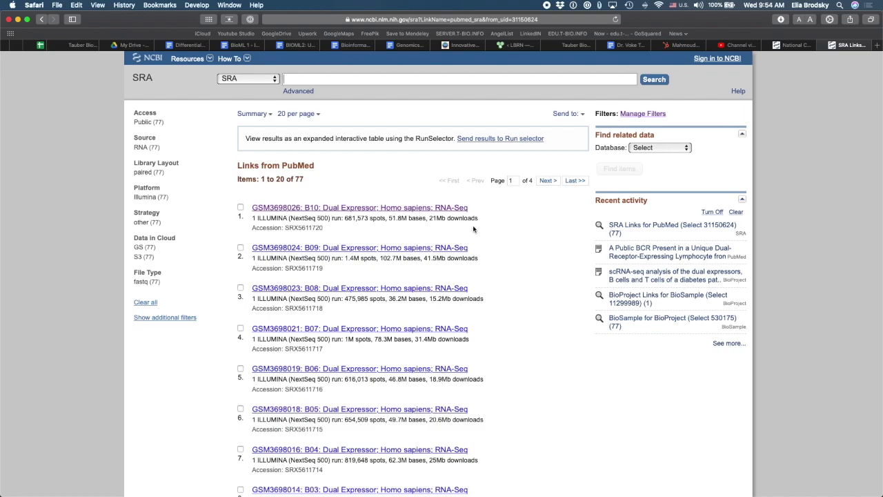
# Confirm the 77 items, then send them to a file in RunInfo format and create it.
pyautogui.scroll(-3, 473, 229)
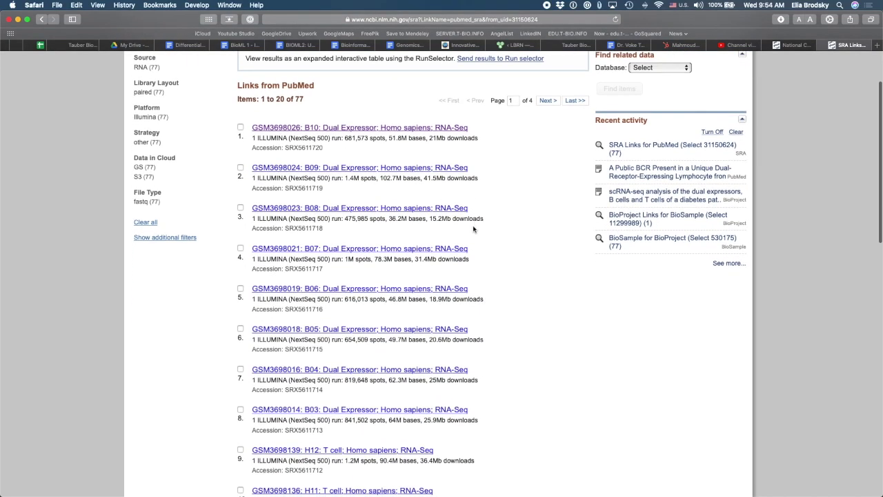
pyautogui.doubleClick(304, 100)
pyautogui.scroll(2, 358, 145)
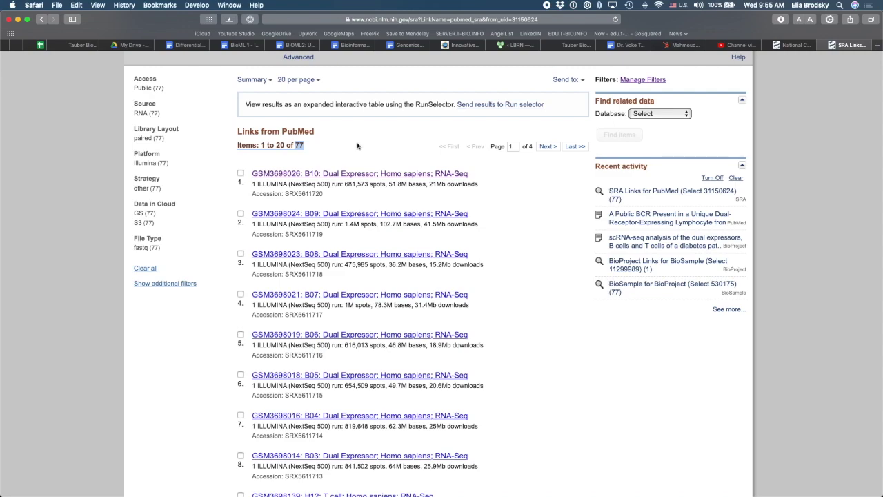
pyautogui.scroll(1, 358, 146)
pyautogui.click(359, 160)
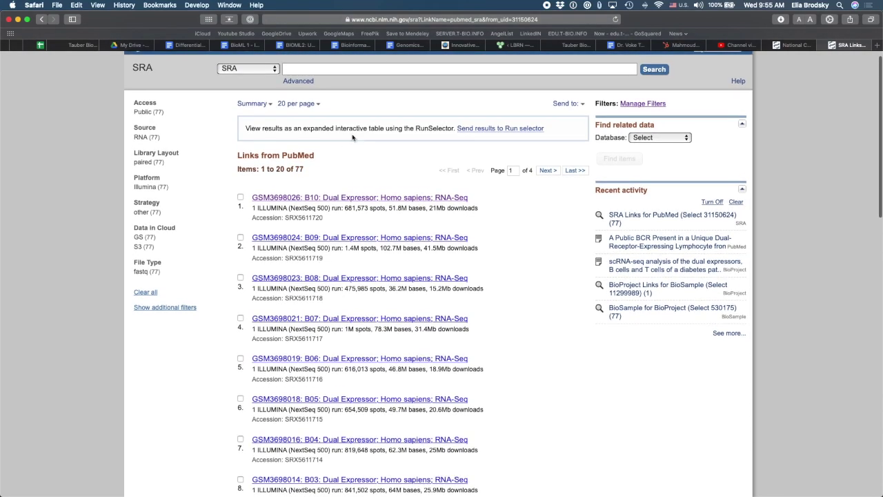
pyautogui.click(561, 106)
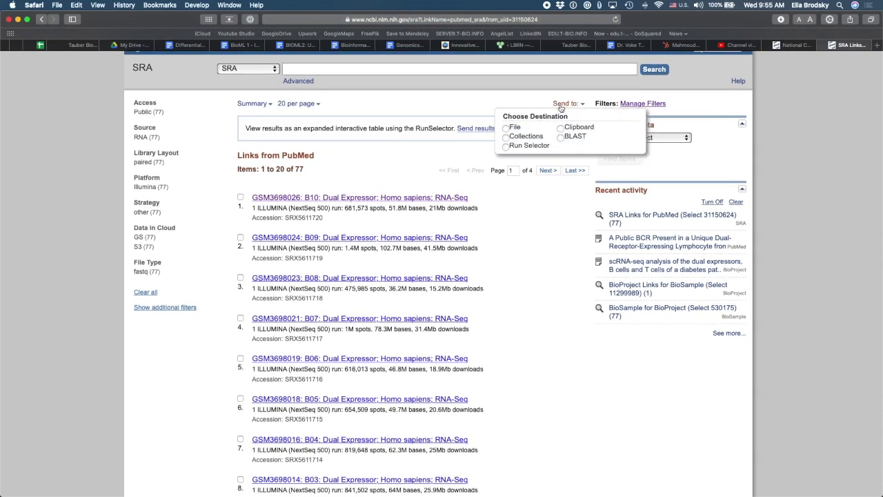
pyautogui.click(507, 129)
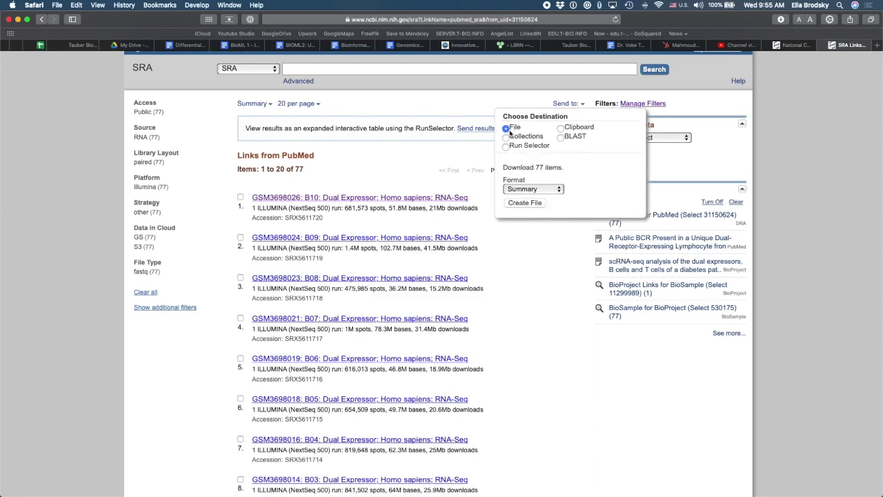
pyautogui.click(514, 189)
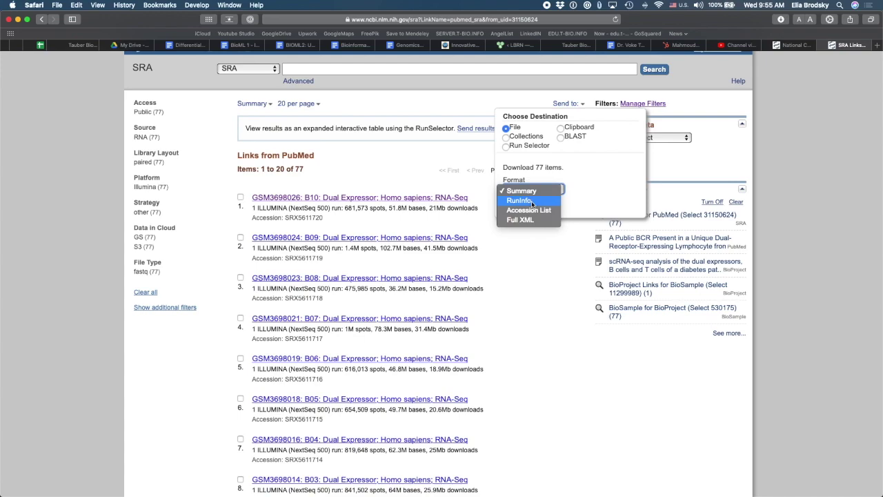
pyautogui.click(532, 201)
pyautogui.click(533, 206)
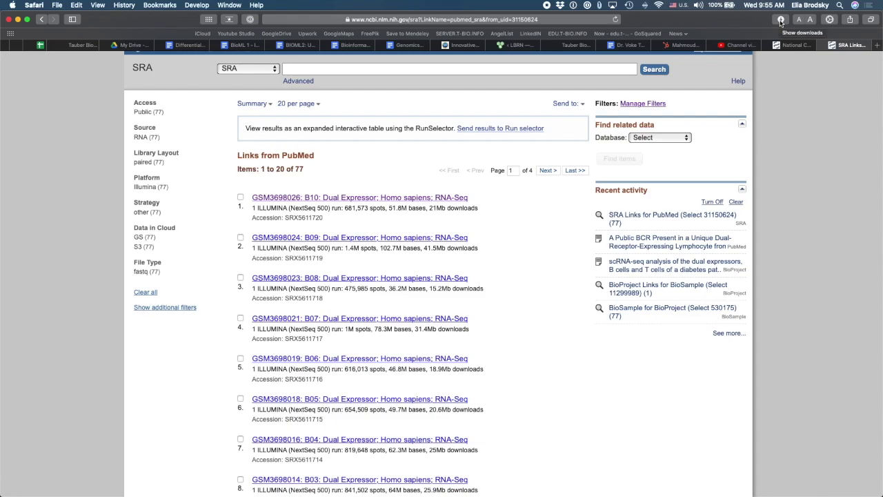
pyautogui.press('super+Tab')
pyautogui.press('super+Tab')
pyautogui.press('super+Tab')
pyautogui.press('super+Tab')
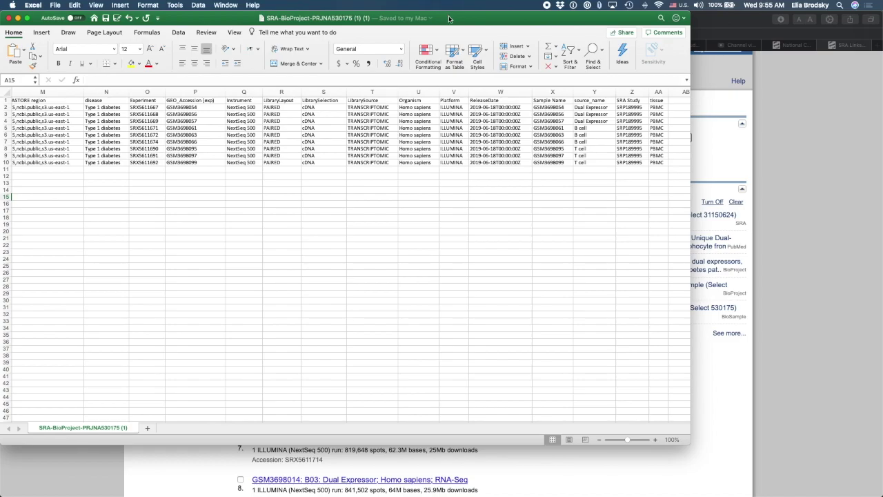
pyautogui.moveTo(449, 18); pyautogui.dragTo(536, 31)
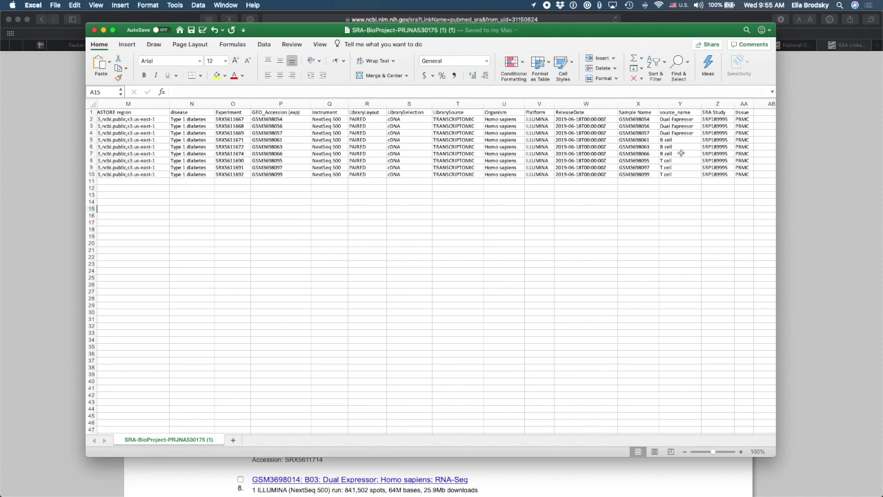
pyautogui.click(676, 119)
pyautogui.click(674, 133)
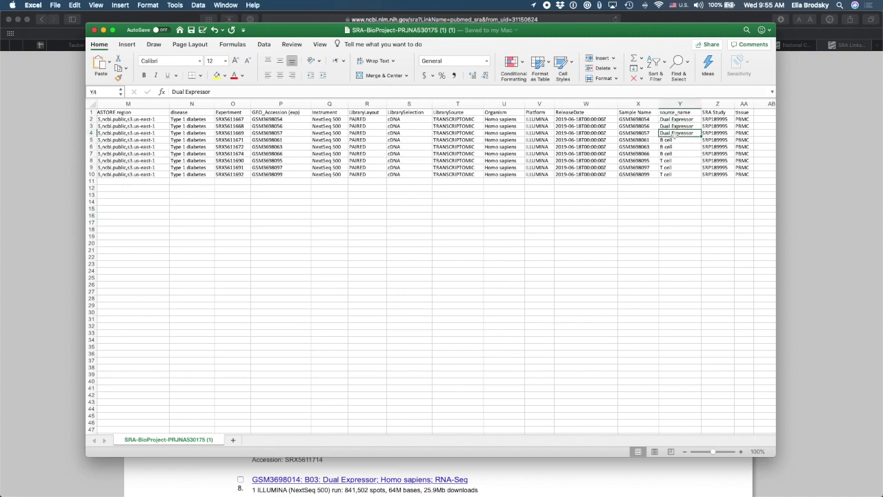
pyautogui.click(676, 146)
pyautogui.click(677, 153)
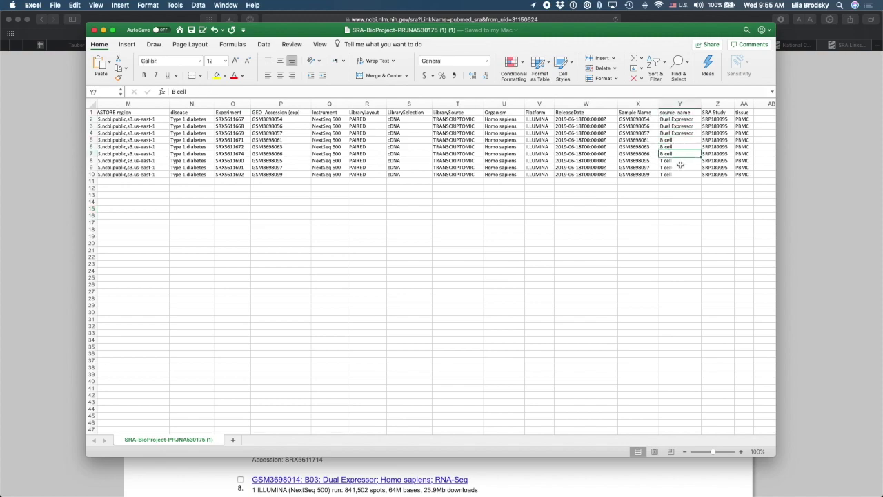
pyautogui.click(680, 160)
pyautogui.click(680, 166)
pyautogui.click(680, 173)
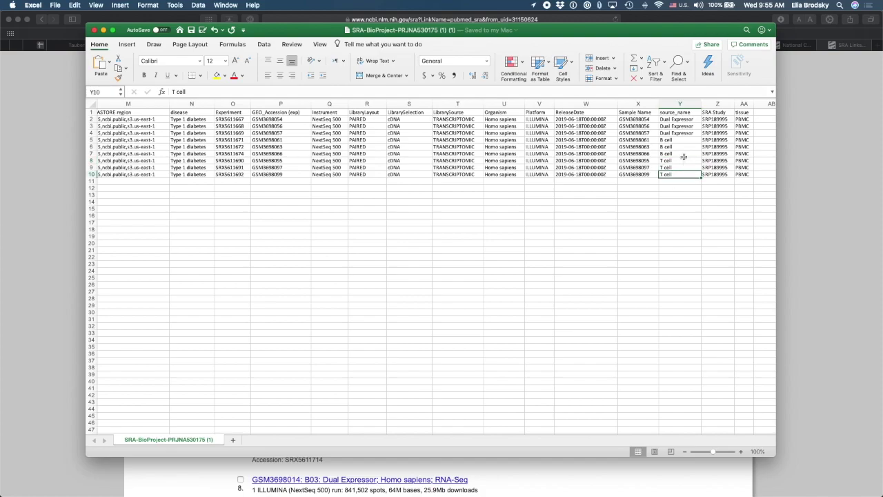
pyautogui.hscroll(4, 648, 148)
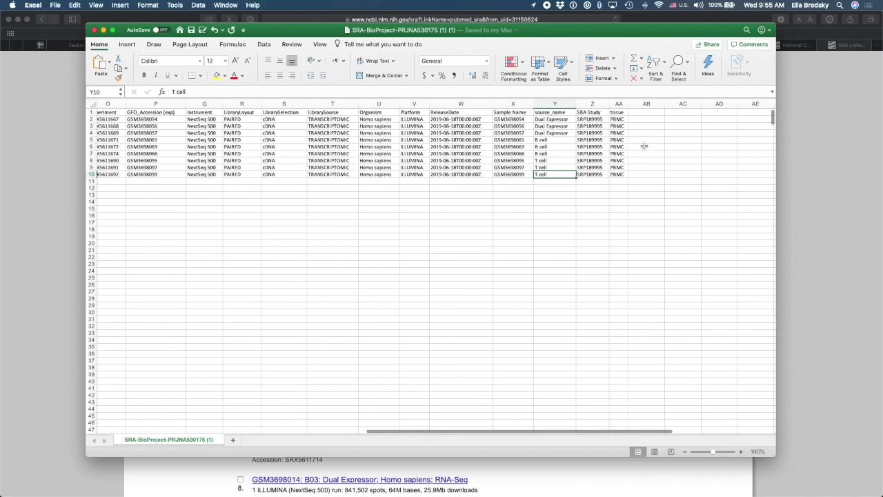
pyautogui.hscroll(-15, 644, 146)
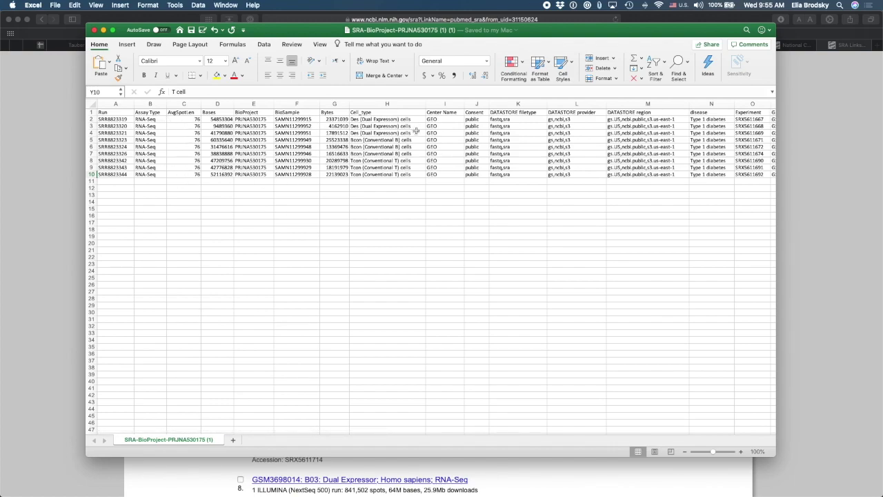
pyautogui.hscroll(2, 417, 131)
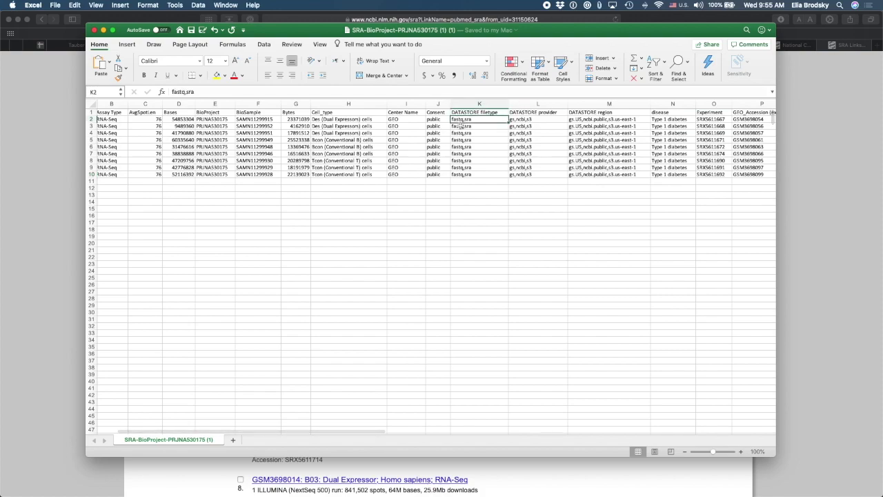
pyautogui.click(462, 132)
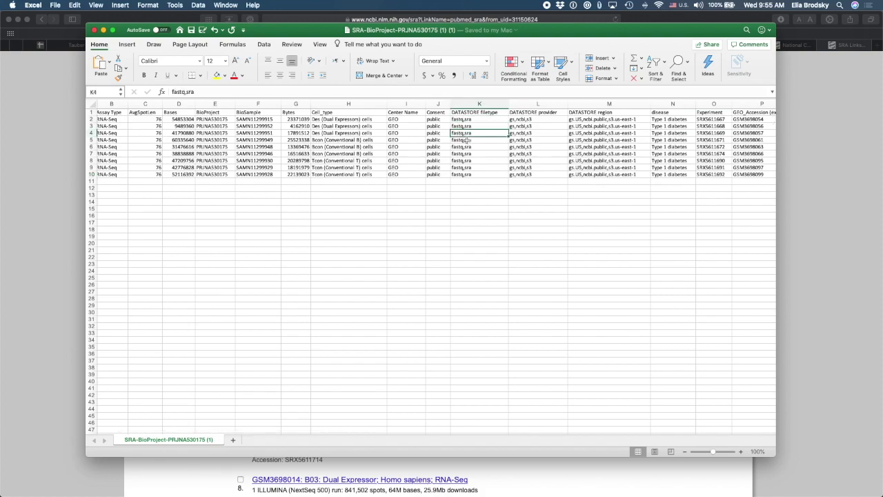
pyautogui.hscroll(8, 468, 140)
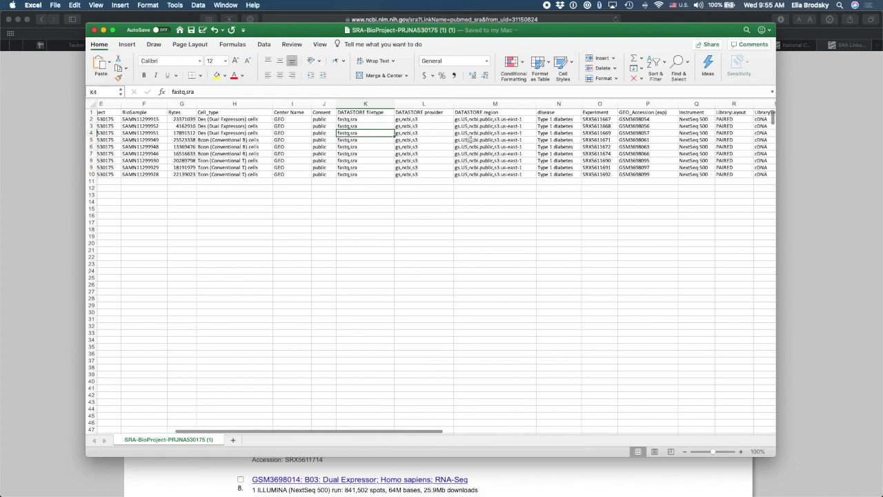
pyautogui.hscroll(3, 514, 134)
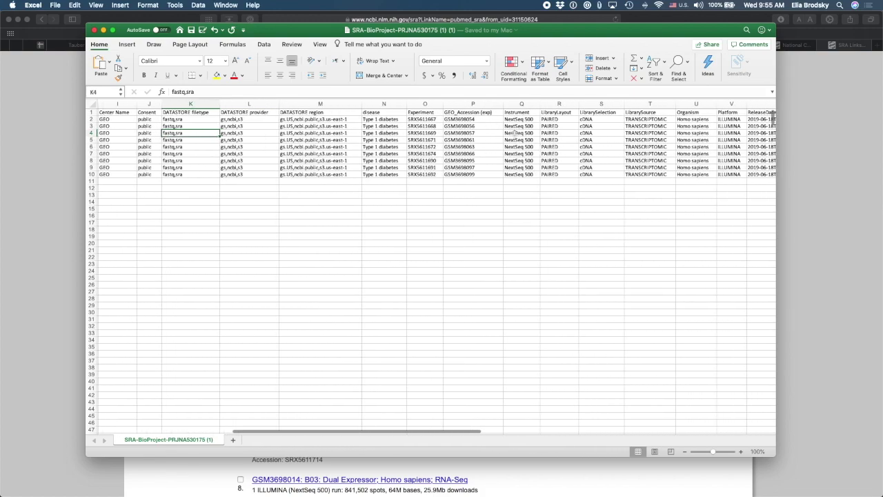
pyautogui.click(550, 119)
pyautogui.click(550, 126)
pyautogui.click(550, 133)
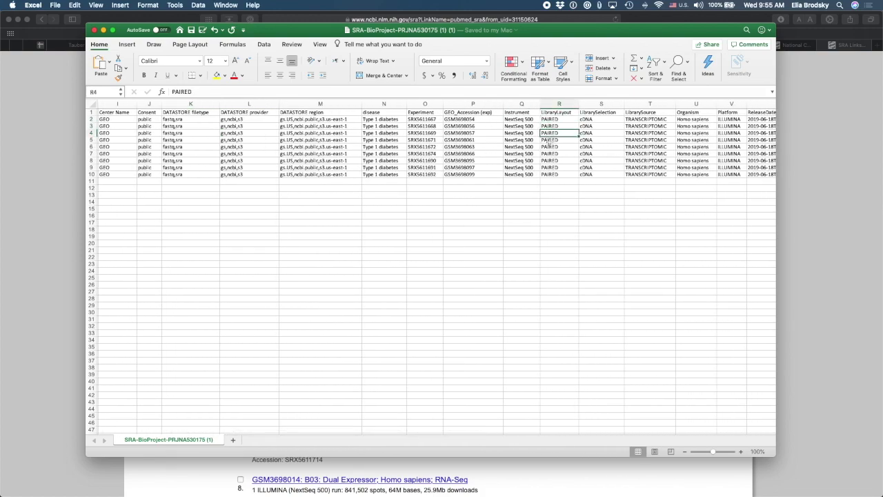
pyautogui.click(551, 140)
pyautogui.click(551, 147)
pyautogui.hscroll(2, 551, 156)
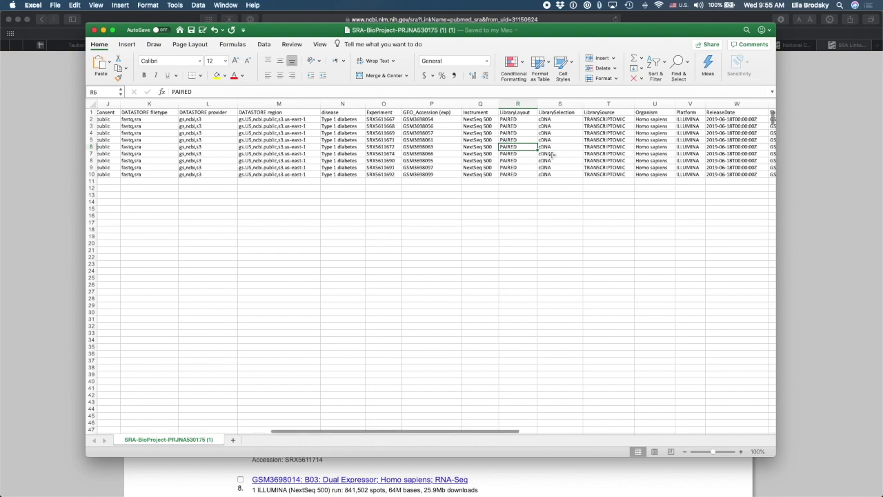
pyautogui.click(584, 119)
pyautogui.click(586, 127)
pyautogui.click(586, 133)
pyautogui.click(588, 140)
pyautogui.click(588, 147)
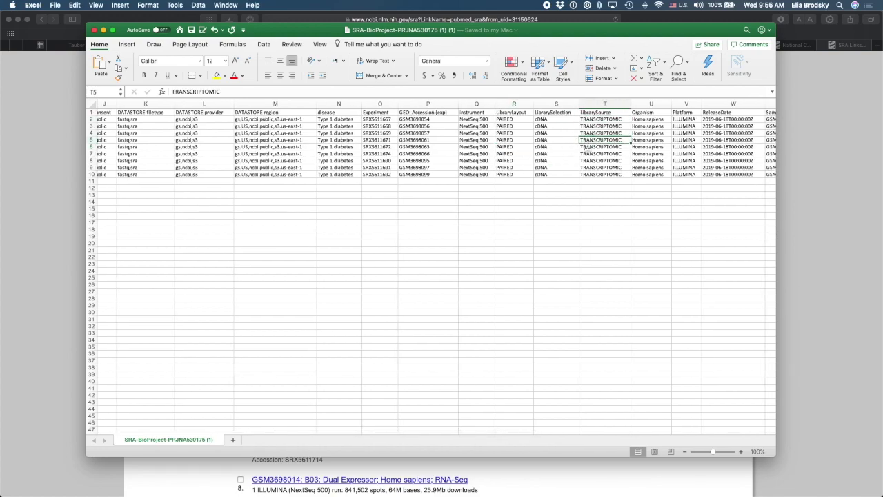
pyautogui.click(590, 154)
pyautogui.click(591, 160)
pyautogui.hscroll(2, 592, 162)
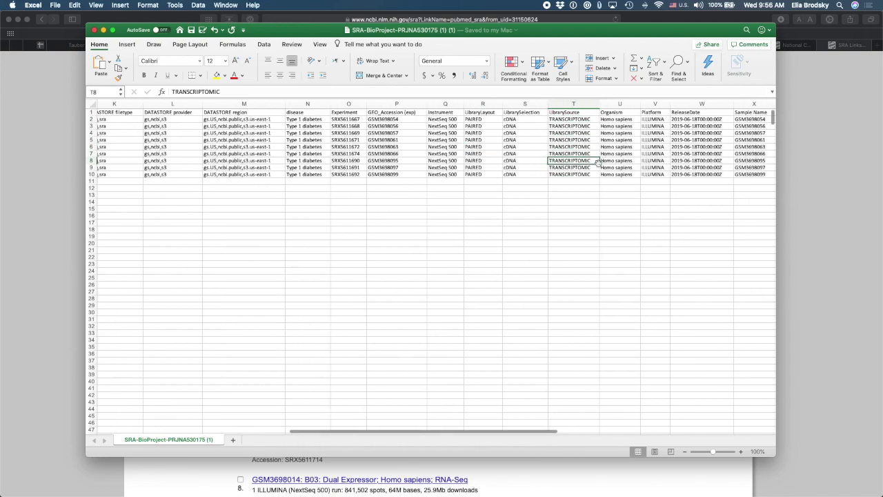
pyautogui.hscroll(8, 567, 136)
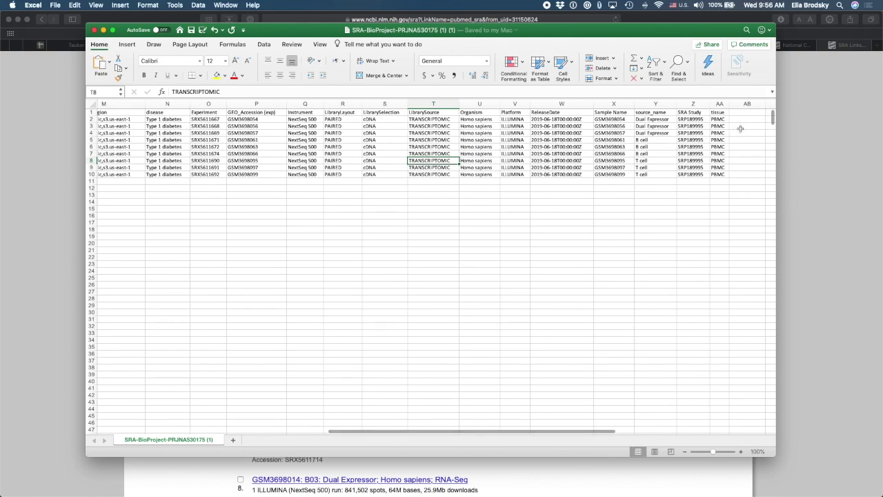
pyautogui.click(795, 127)
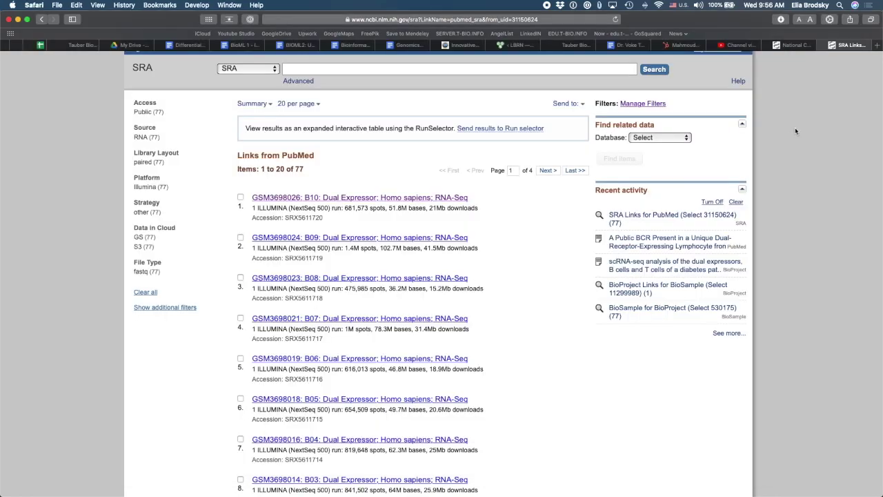
# Go to server.t-bio.info and dismiss the ACCESS details panel.
pyautogui.click(567, 19)
pyautogui.write('server.t-bio.in')
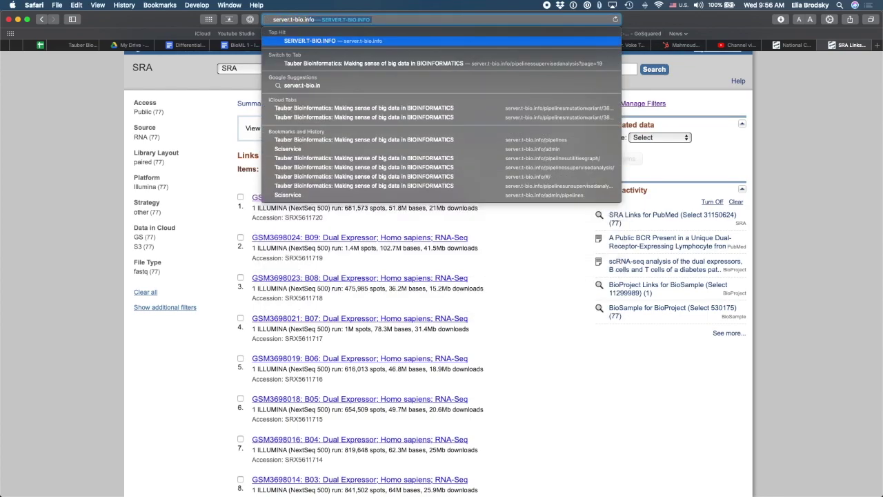
pyautogui.press('Return')
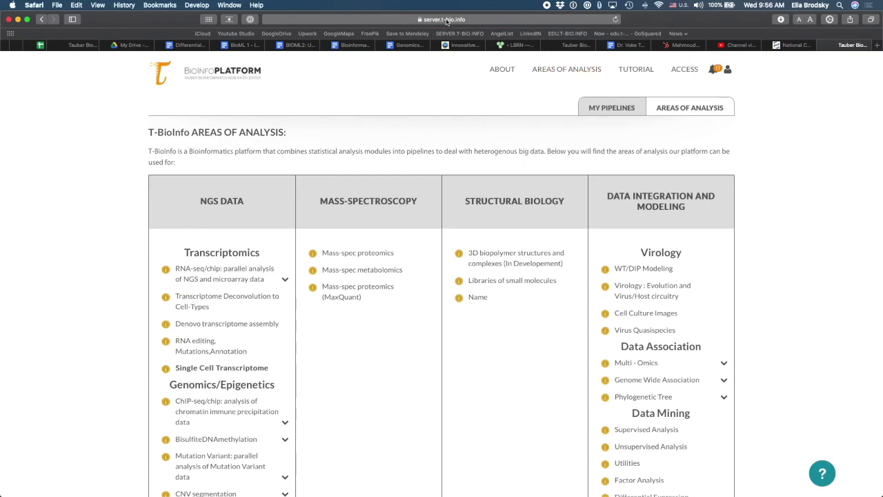
pyautogui.click(692, 71)
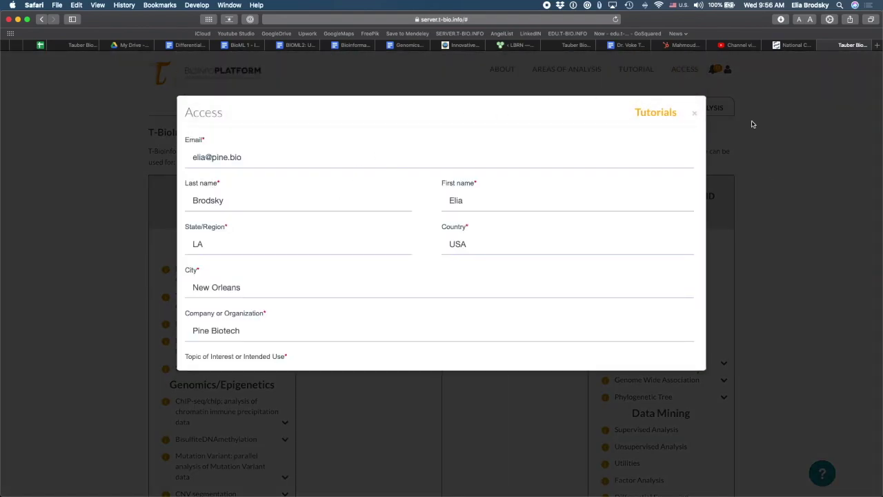
pyautogui.click(694, 114)
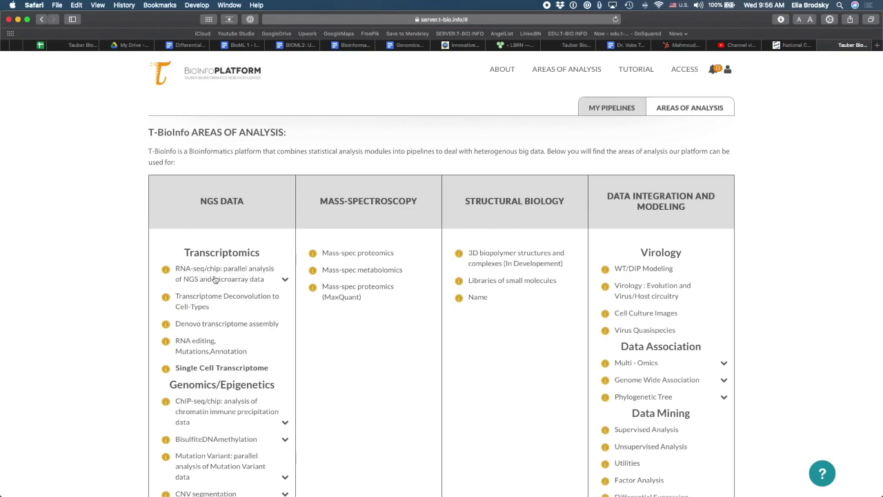
# Start an RNA-seq/chip pipeline with PE reads, confirming in Excel the runs are Homo sapiens.
pyautogui.click(238, 283)
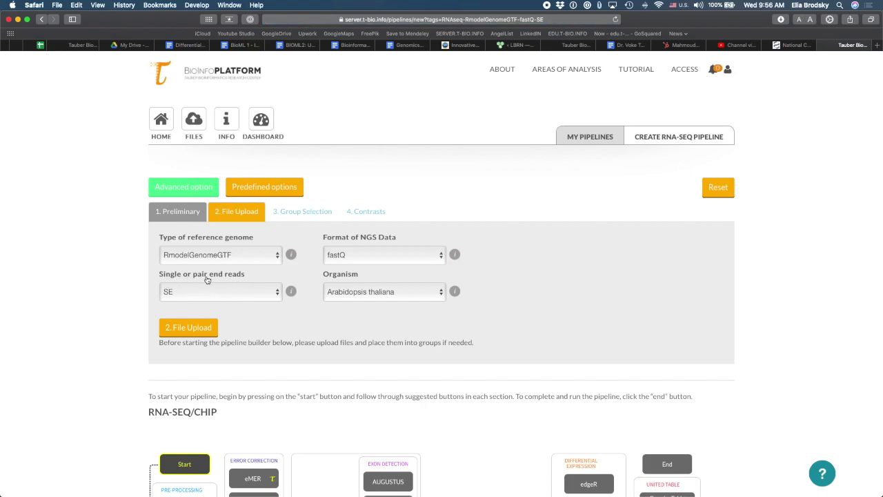
pyautogui.click(224, 291)
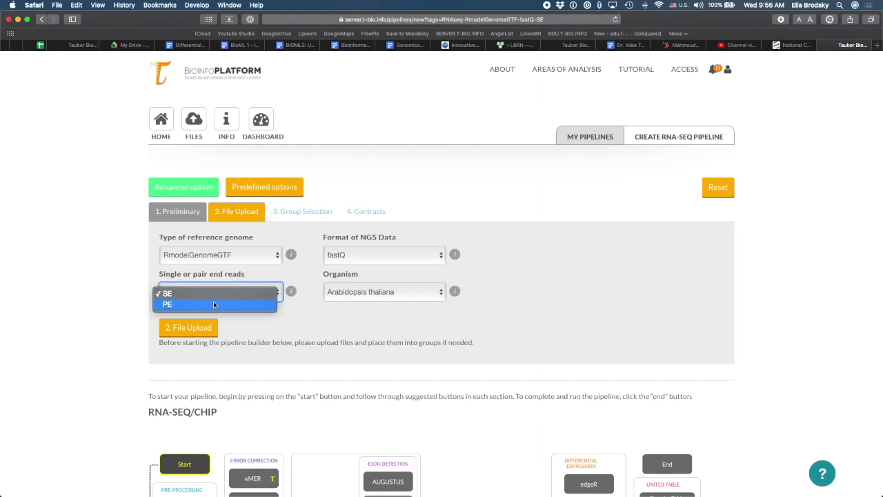
pyautogui.click(213, 304)
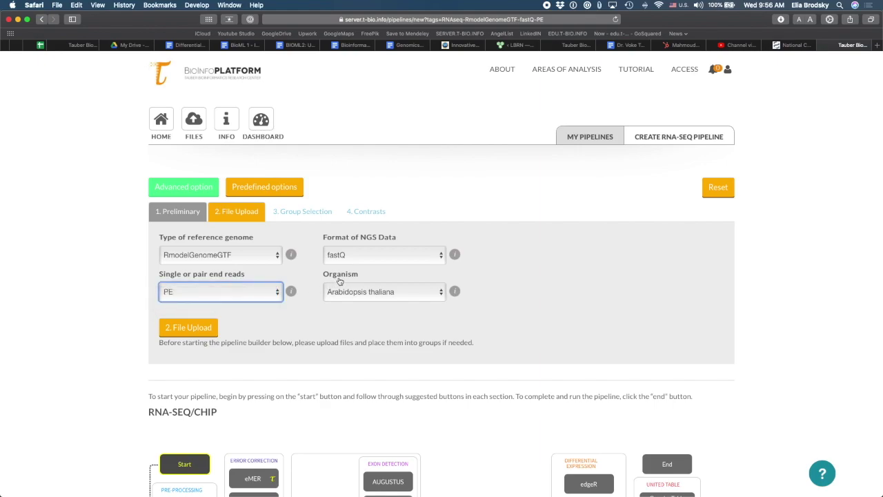
pyautogui.press('super+Tab')
pyautogui.click(246, 261)
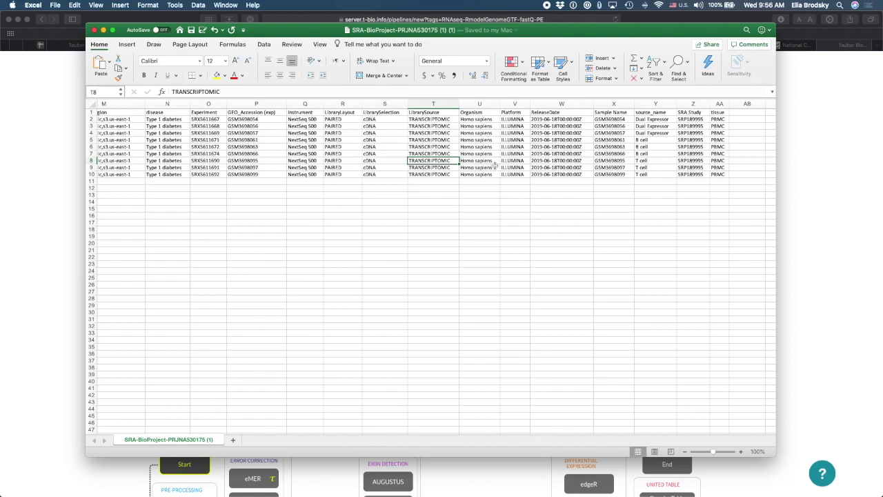
pyautogui.click(476, 112)
pyautogui.click(477, 120)
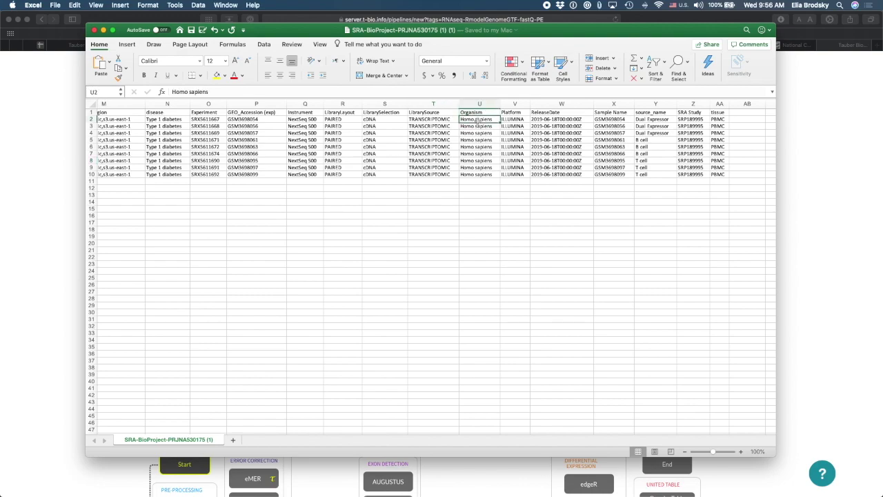
pyautogui.click(477, 126)
# Choose HomoSapiens_GRCh38 as the reference organism and proceed to 2. File Upload.
pyautogui.click(792, 170)
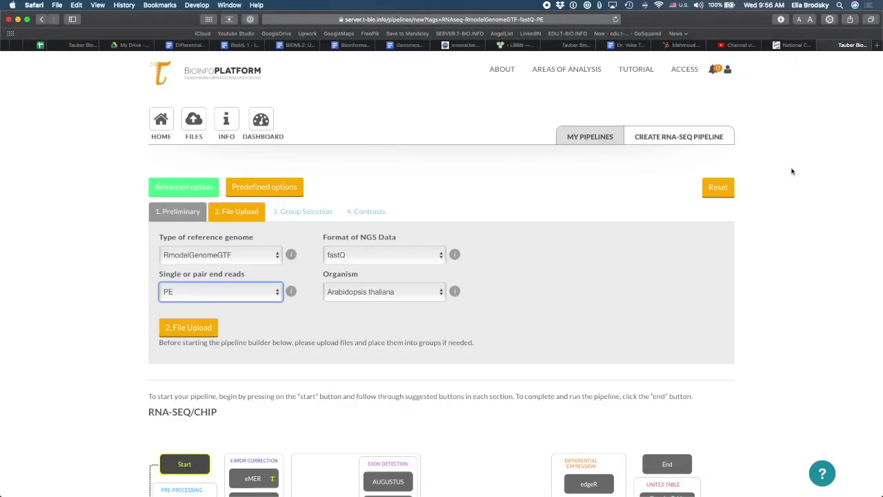
pyautogui.click(368, 290)
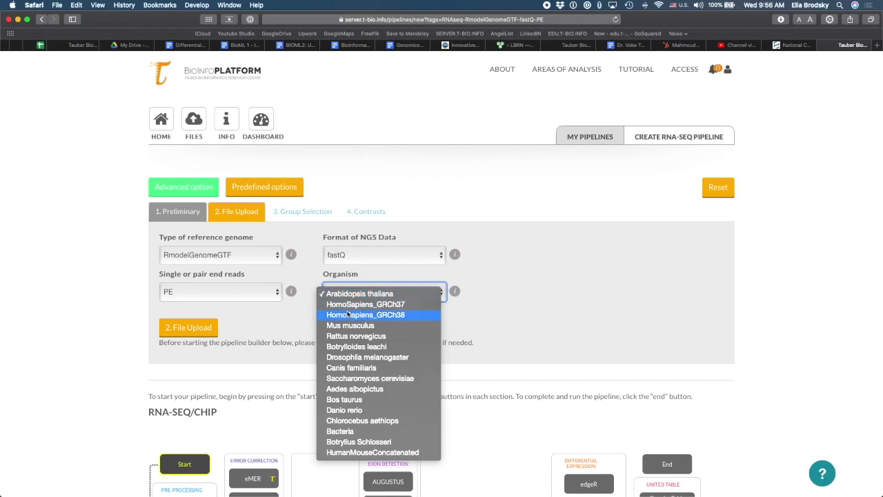
pyautogui.click(405, 315)
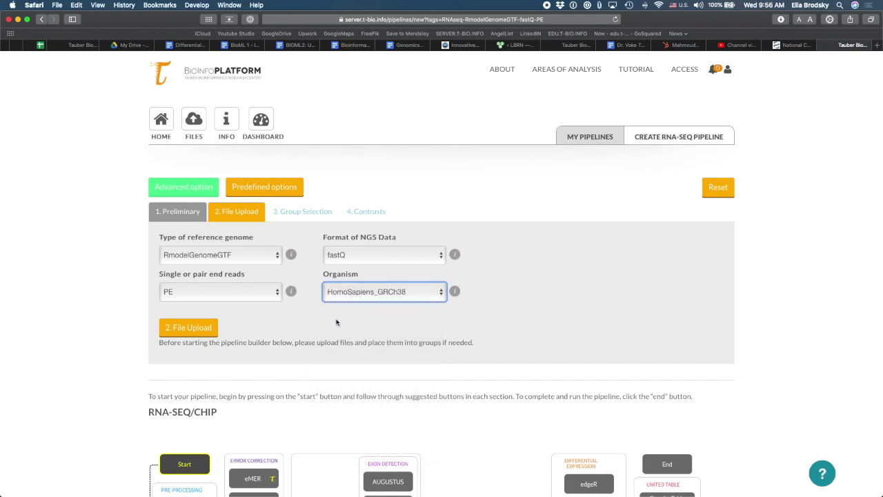
pyautogui.click(196, 329)
# Scroll through the File Upload options and bring the Excel run table forward.
pyautogui.scroll(-2, 279, 322)
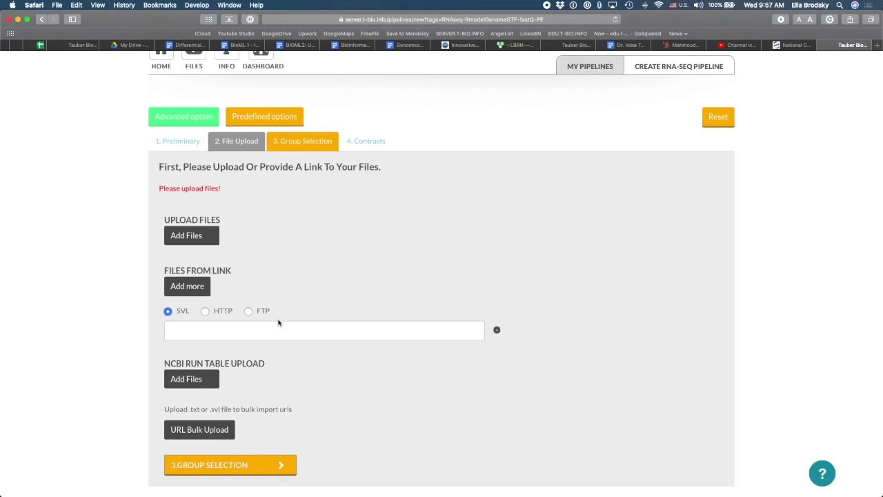
pyautogui.press('super+Tab')
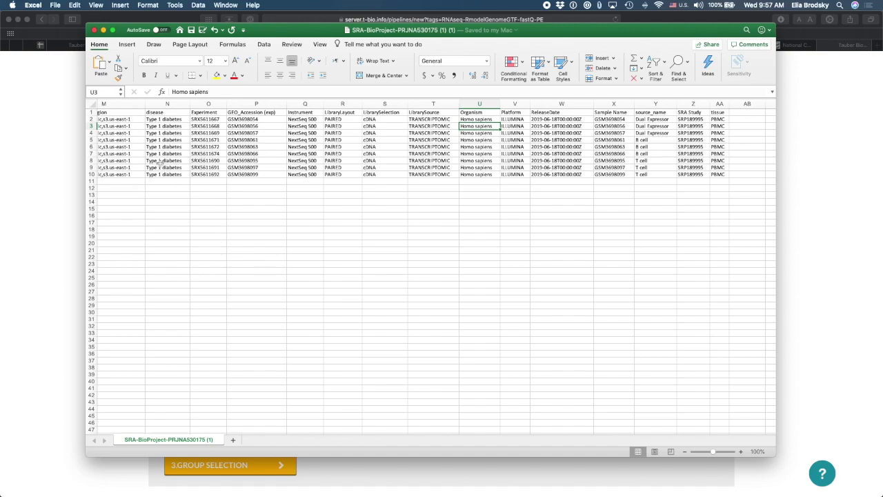
# Save As, replacing the ' (1) (1)' suffix with '-selected', as Tab delimited Text.
pyautogui.click(55, 5)
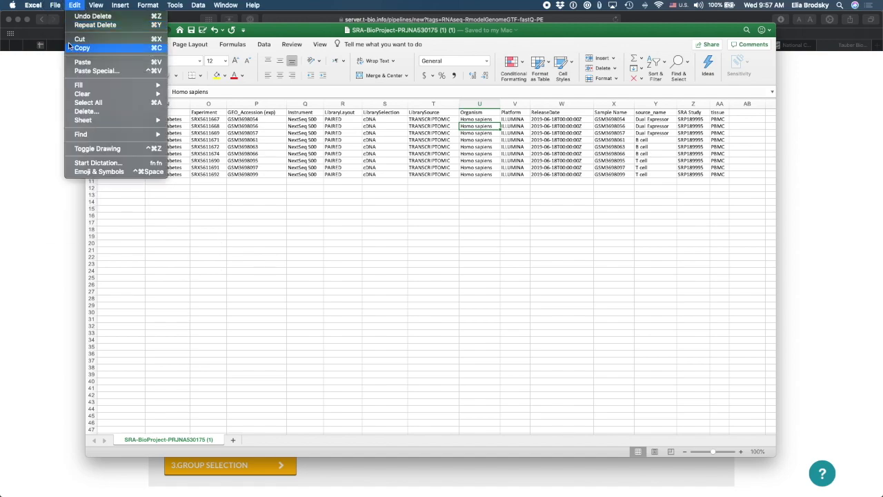
pyautogui.click(67, 75)
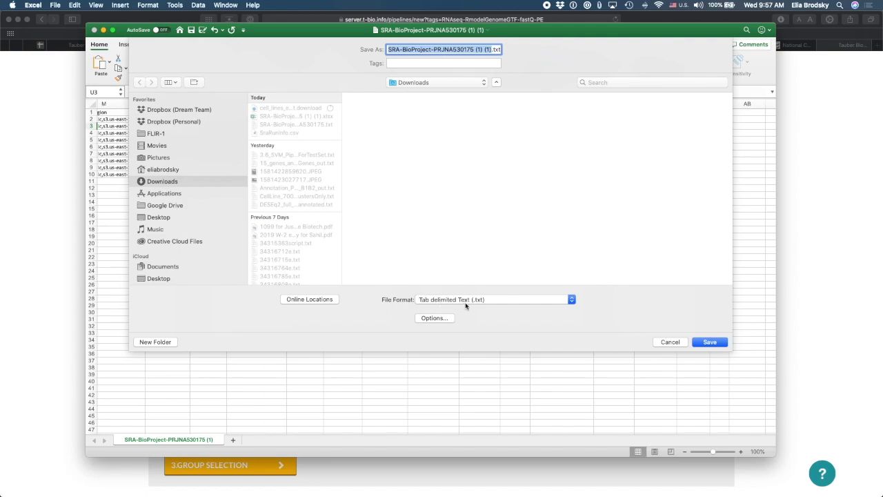
pyautogui.click(442, 50)
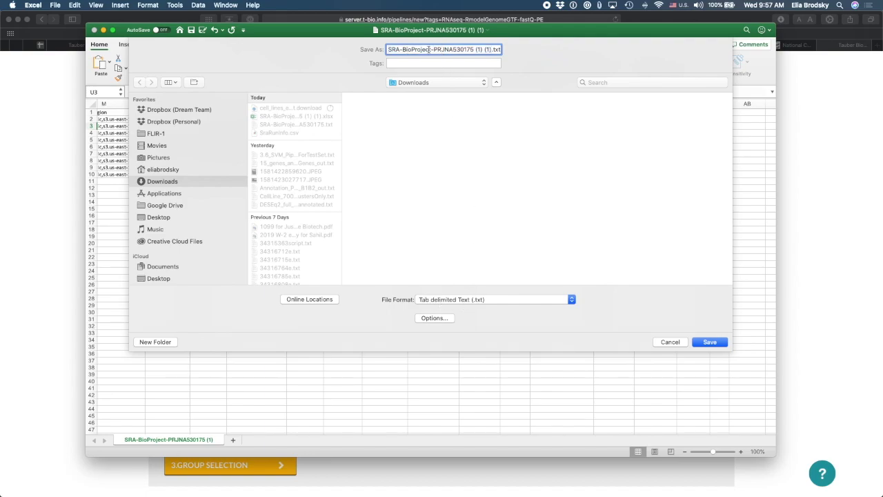
pyautogui.moveTo(435, 50); pyautogui.dragTo(492, 58)
pyautogui.press('BackSpace')
pyautogui.write('-selected')
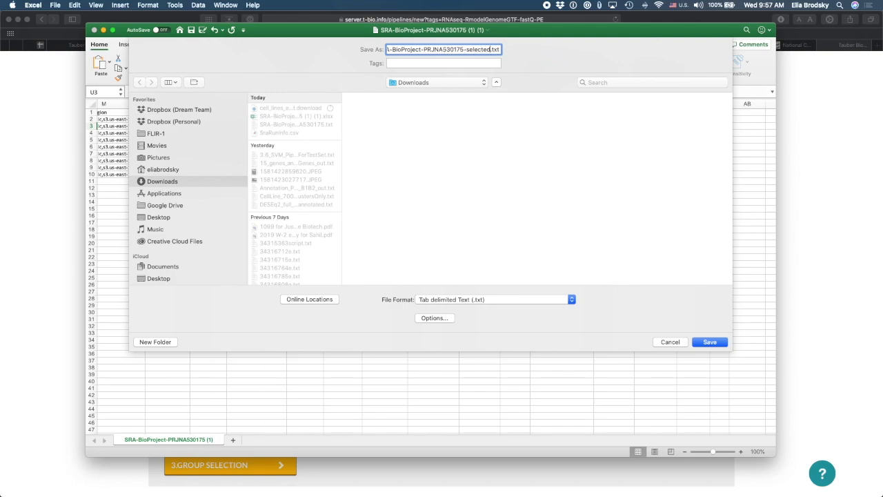
pyautogui.click(701, 342)
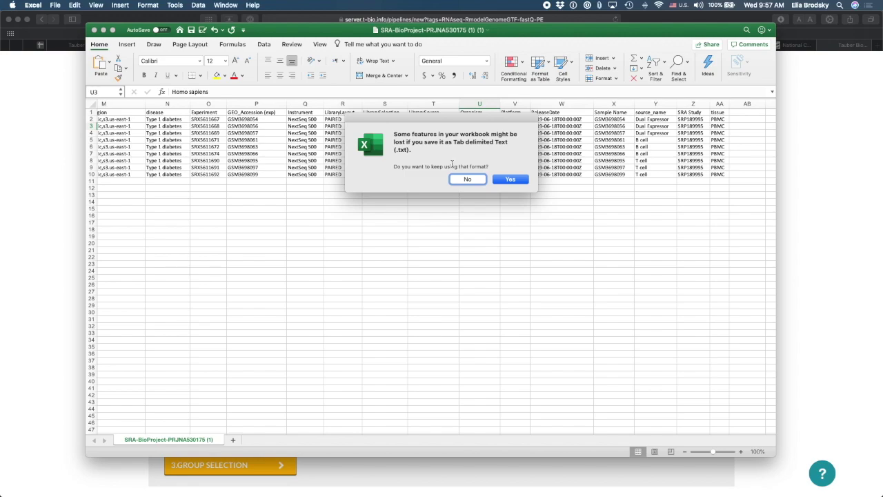
pyautogui.click(510, 180)
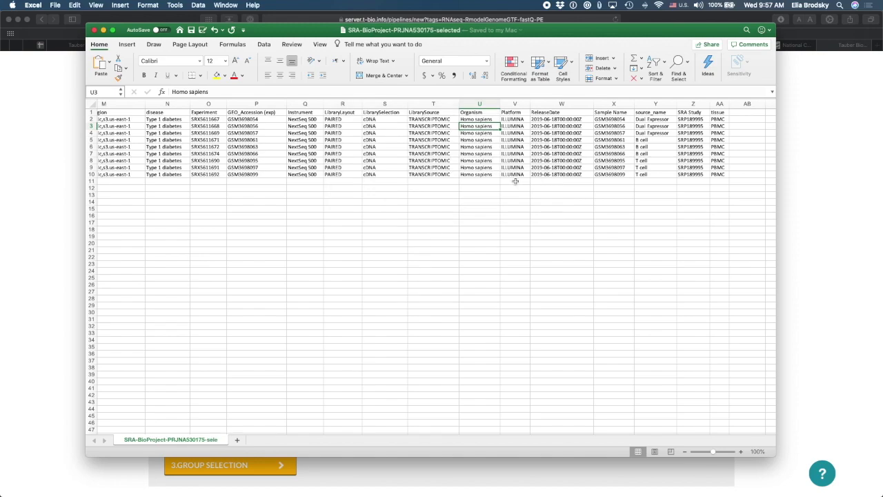
pyautogui.click(828, 181)
# Add SRA-BioProject-PRJNA530175-selected.txt from Downloads under NCBI RUN TABLE UPLOAD.
pyautogui.scroll(-2, 283, 218)
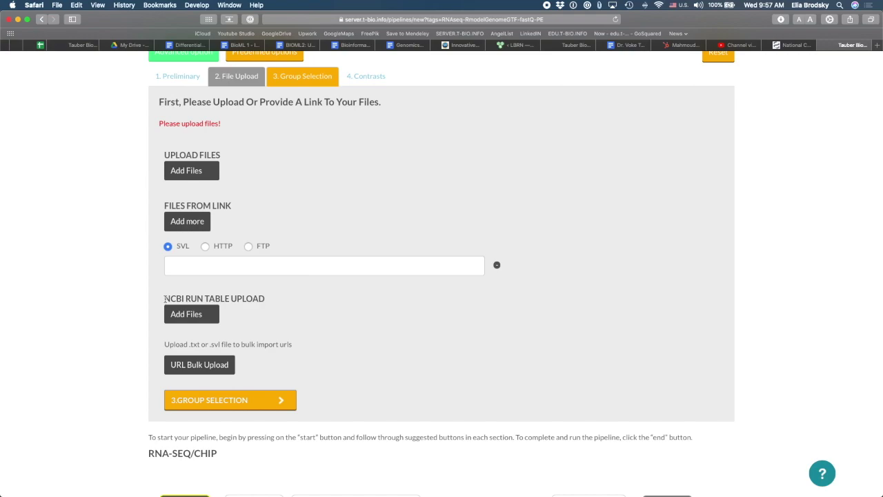
pyautogui.moveTo(164, 298); pyautogui.dragTo(276, 311)
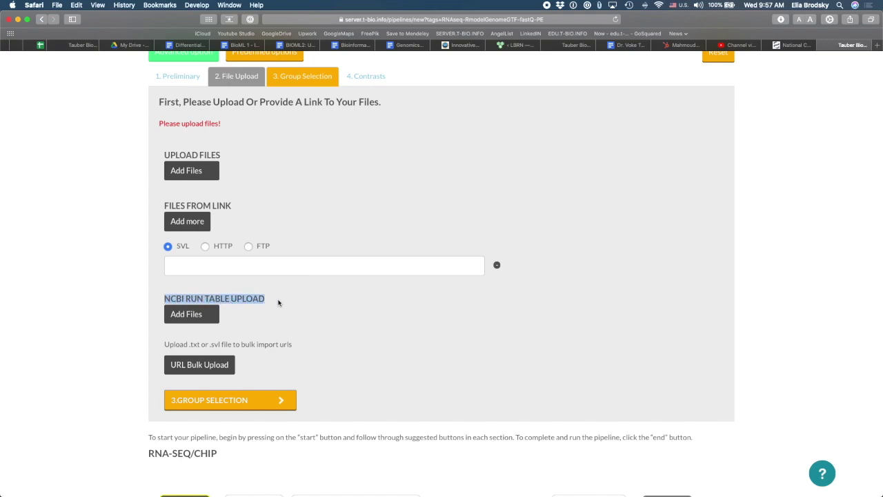
pyautogui.click(278, 302)
pyautogui.click(185, 320)
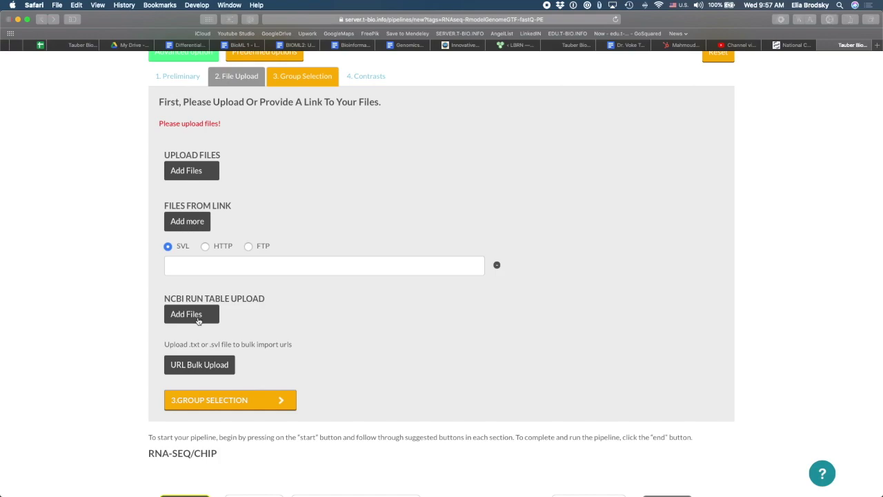
pyautogui.click(312, 102)
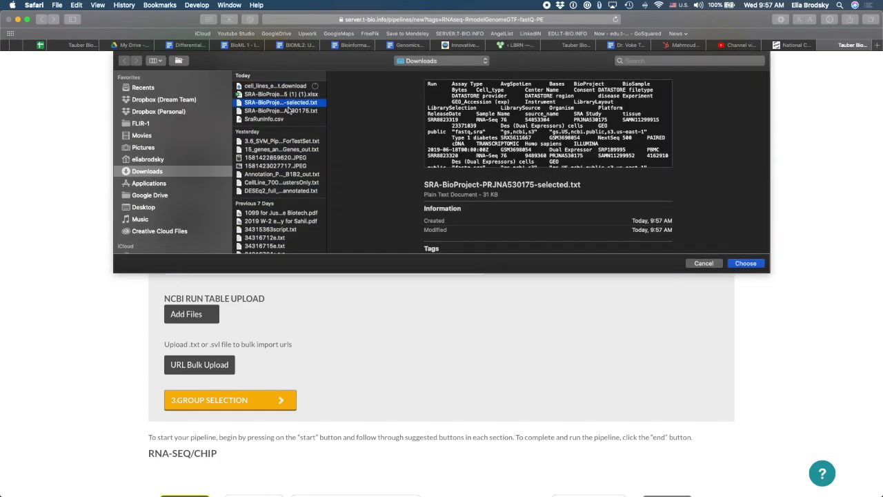
pyautogui.click(737, 263)
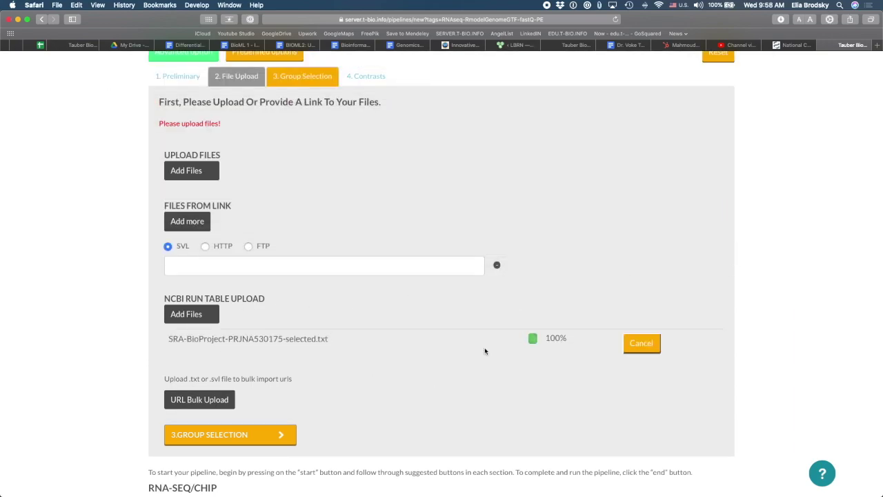
pyautogui.scroll(-2, 400, 342)
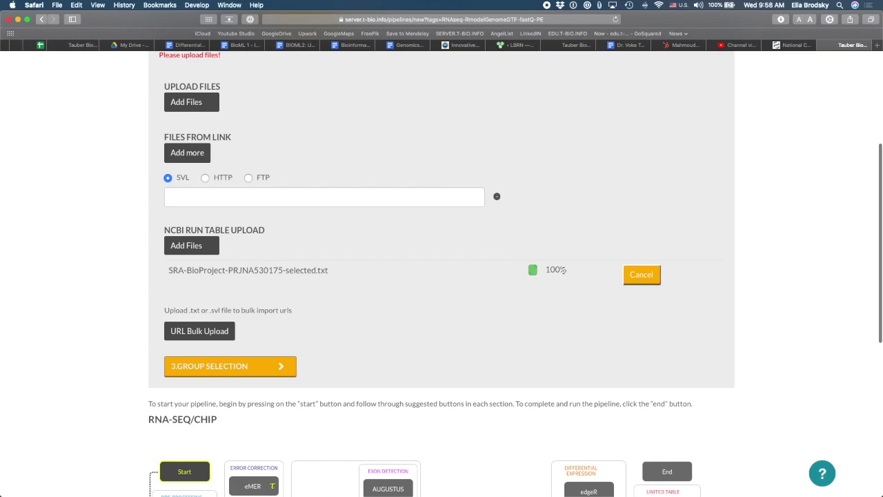
# Open group selection for the uploaded runs and add a second group, GROUP B.
pyautogui.click(250, 366)
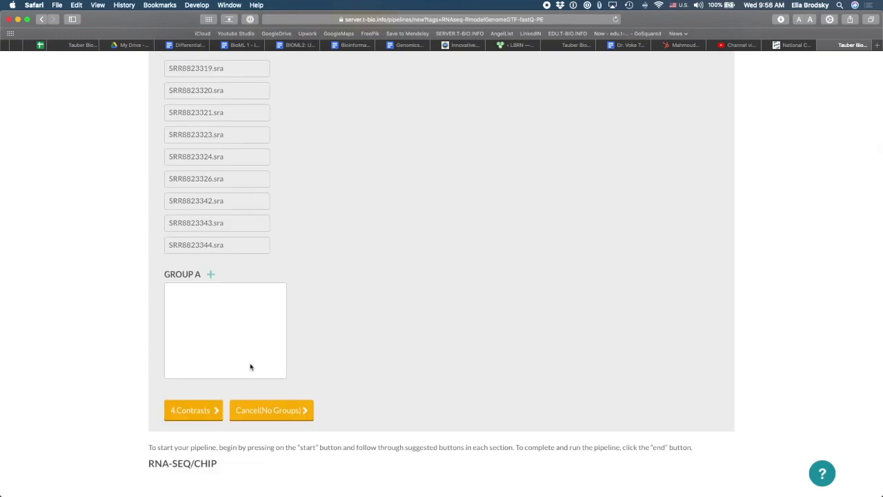
pyautogui.scroll(1, 337, 351)
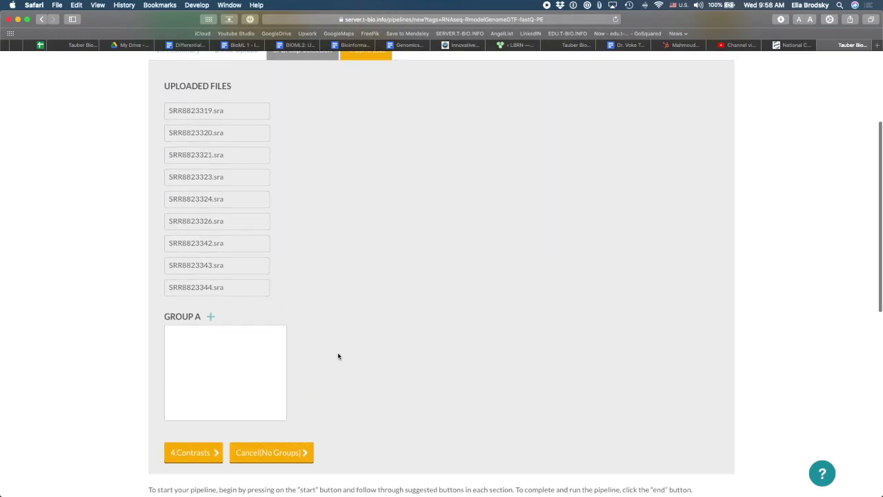
pyautogui.click(210, 316)
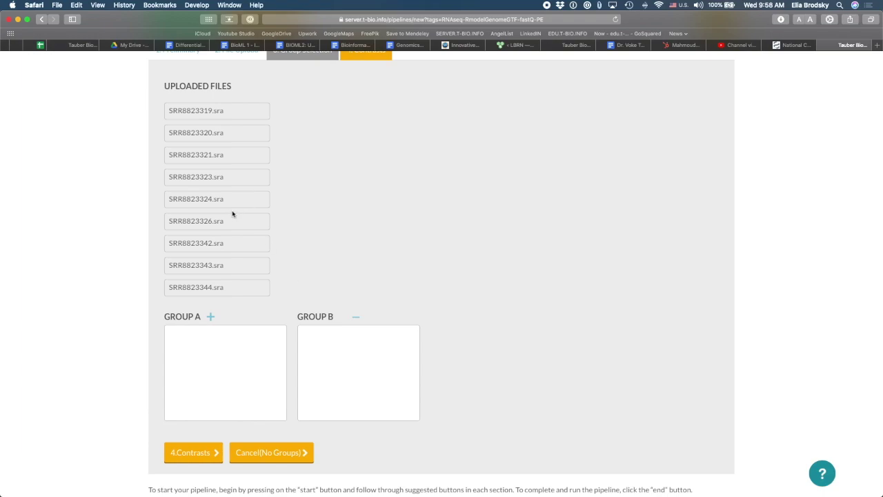
# Check the runs' cell types in the Excel table, including the Bcon (Conventional B) entry.
pyautogui.press('super+Tab')
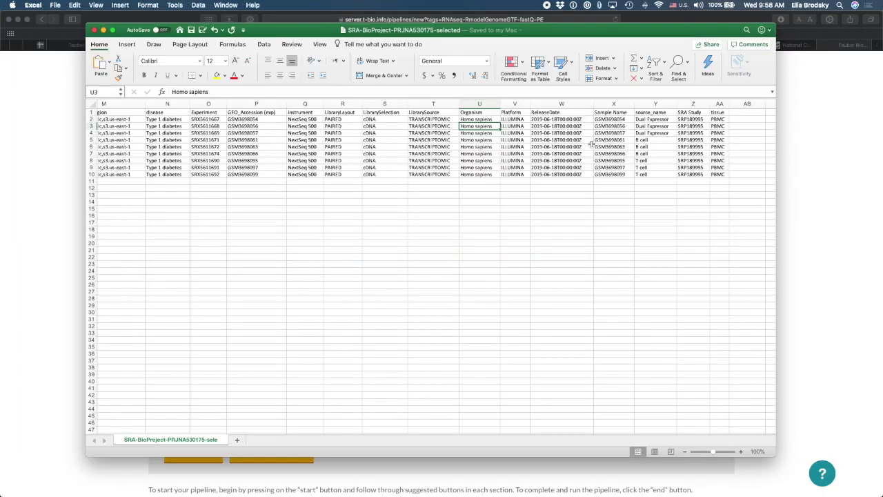
pyautogui.hscroll(10, 586, 145)
pyautogui.hscroll(-12, 436, 134)
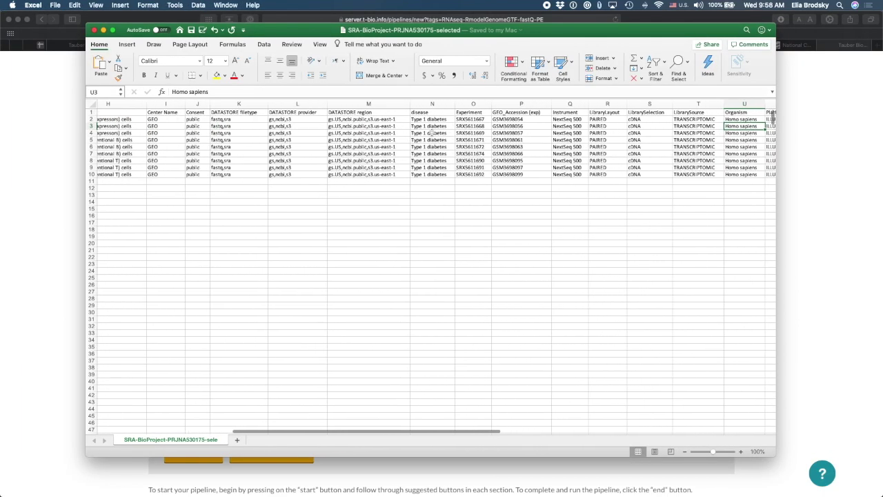
pyautogui.hscroll(3, 429, 132)
pyautogui.hscroll(-3, 429, 132)
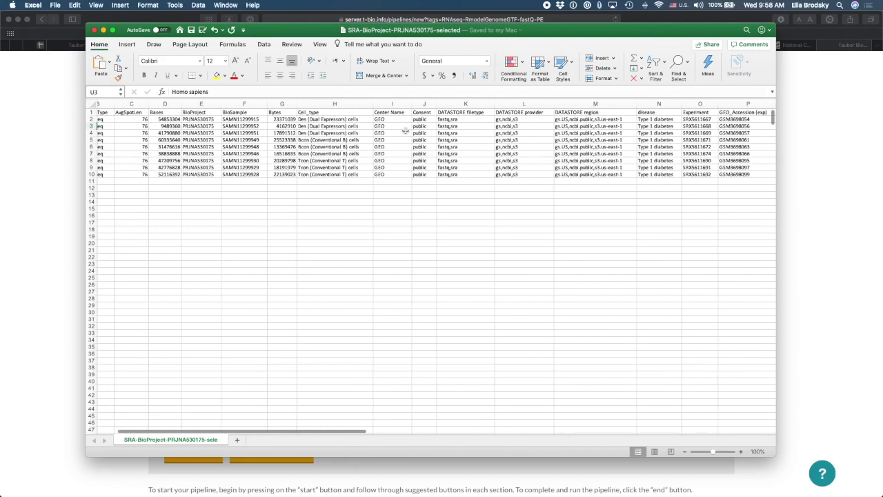
pyautogui.click(347, 120)
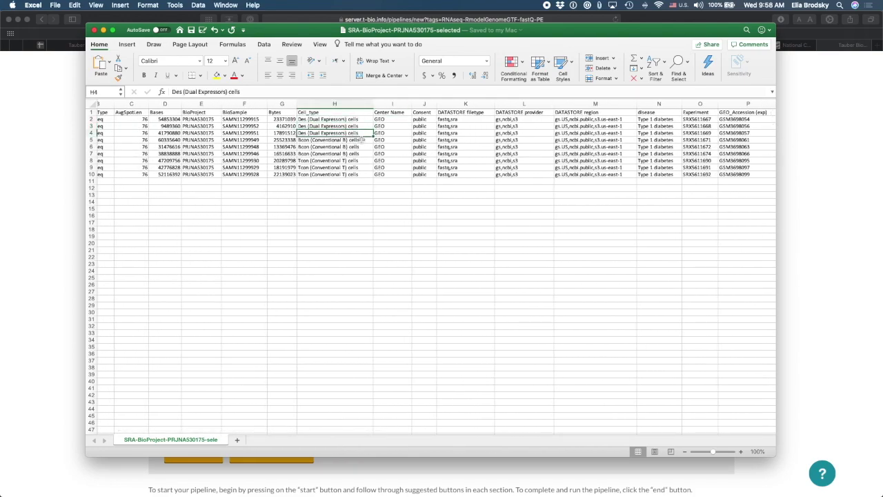
pyautogui.click(331, 139)
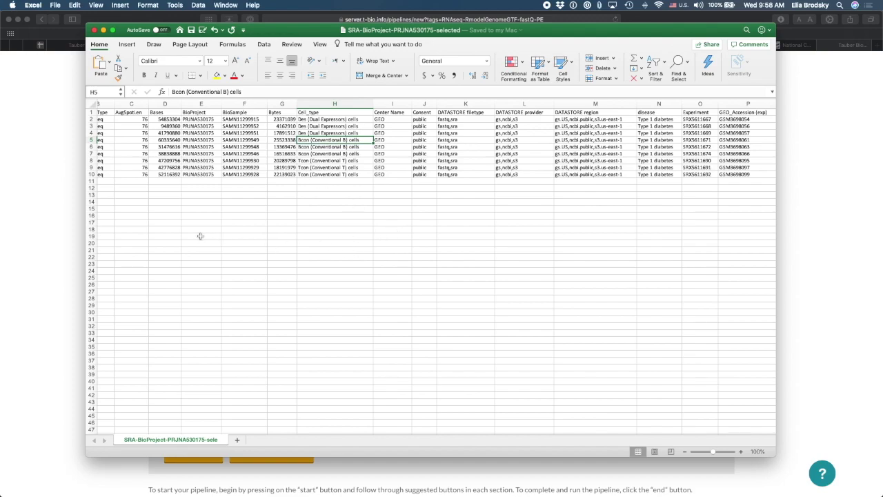
# Drag SRR8823319, SRR8823320 and SRR8823321 into Group A and SRR8823324 into Group B.
pyautogui.click(65, 209)
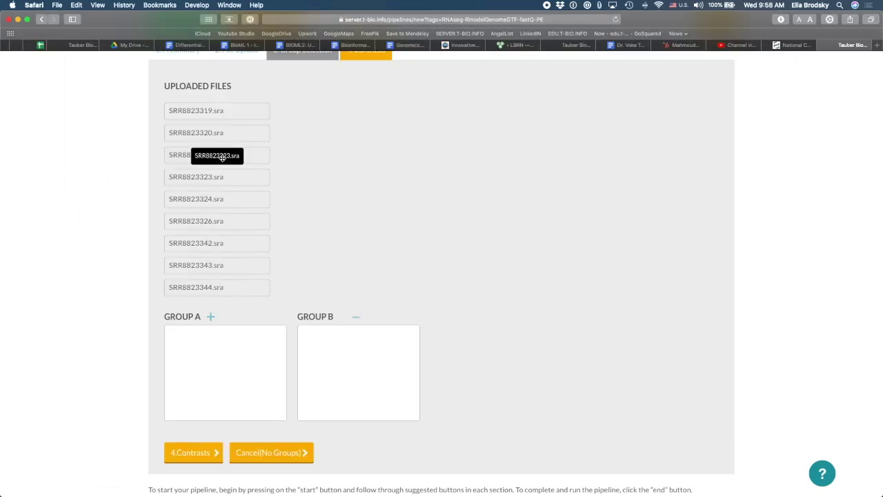
pyautogui.moveTo(207, 111); pyautogui.dragTo(215, 331)
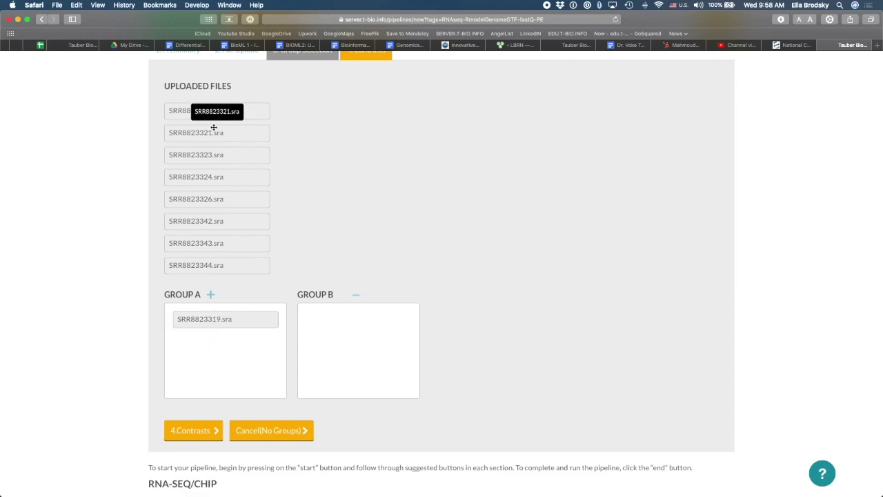
pyautogui.moveTo(213, 128); pyautogui.dragTo(209, 310)
pyautogui.moveTo(191, 108); pyautogui.dragTo(366, 287)
pyautogui.moveTo(220, 115); pyautogui.dragTo(349, 185)
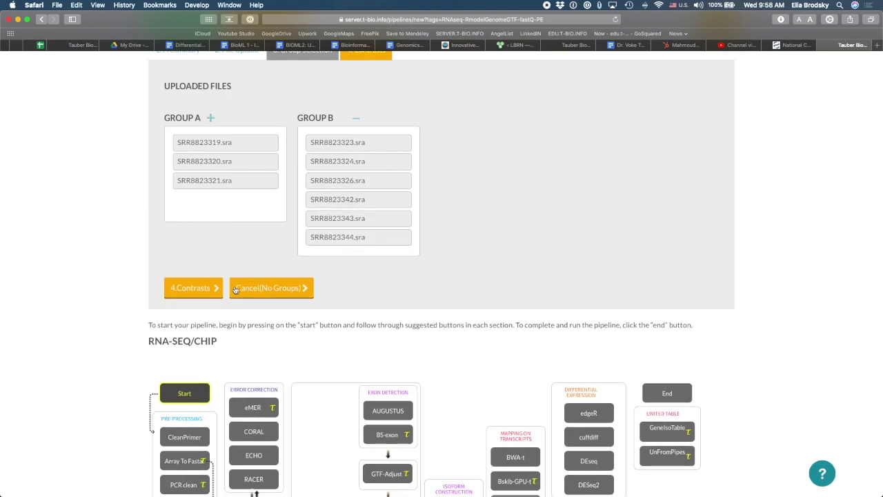
# Select all four proposed contrasts and submit them with the two groups.
pyautogui.click(197, 289)
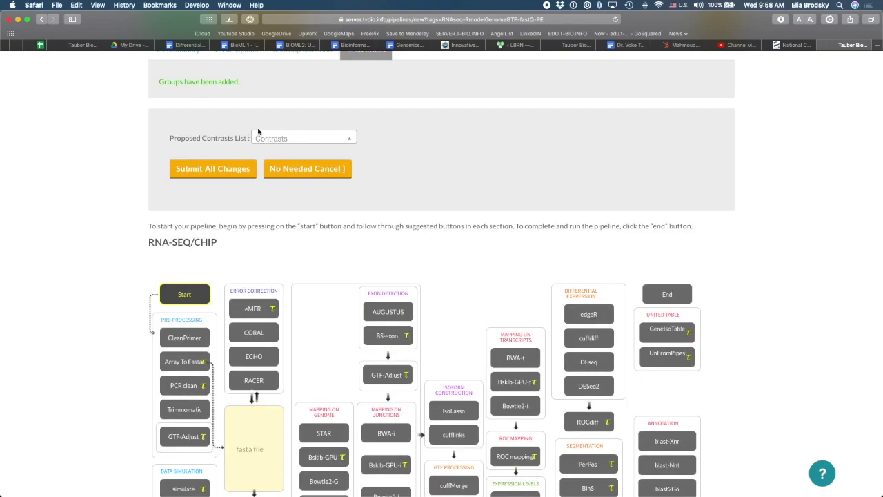
pyautogui.click(285, 138)
pyautogui.click(260, 152)
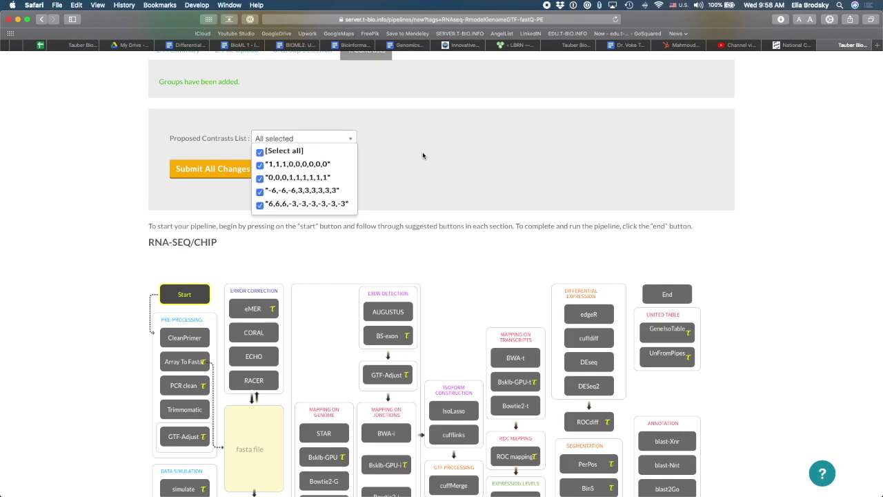
pyautogui.click(449, 157)
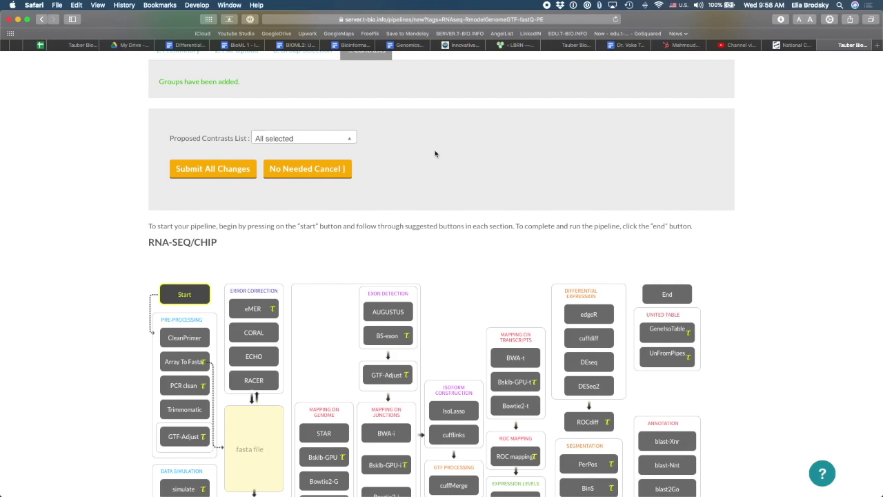
pyautogui.click(192, 170)
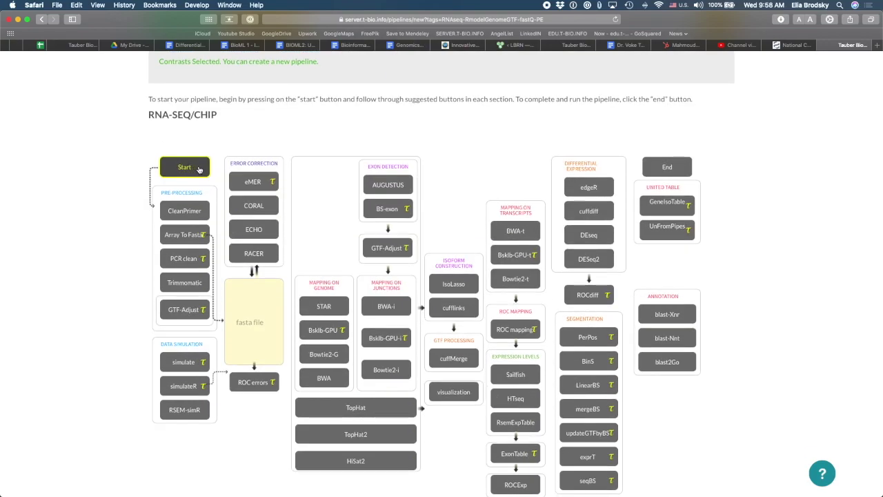
# Start the pipeline with Trimmomatic trimming followed by PCR clean.
pyautogui.click(199, 170)
pyautogui.click(583, 149)
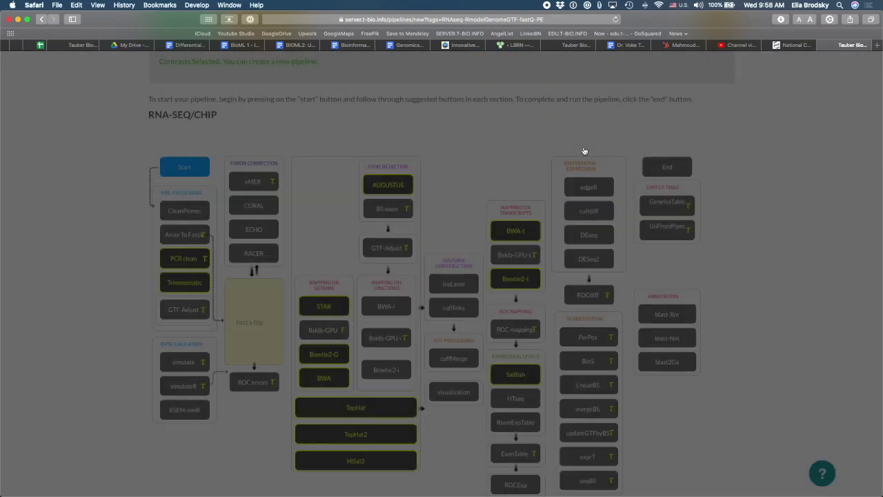
pyautogui.click(184, 287)
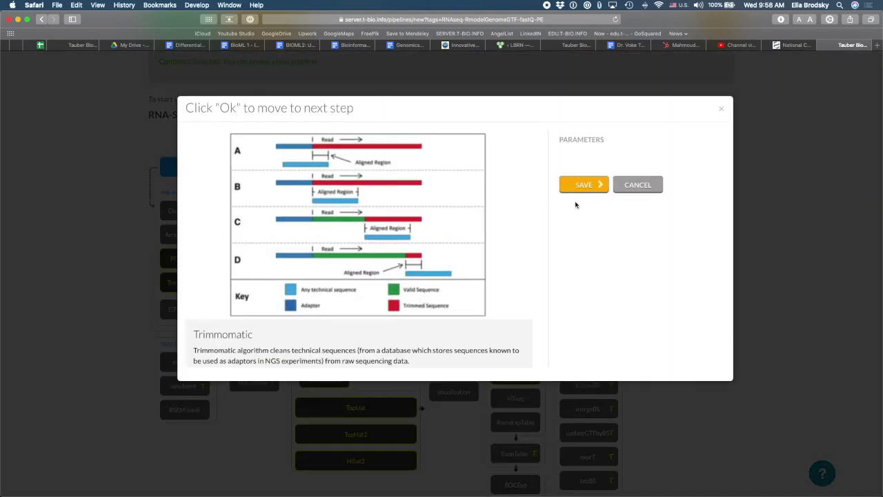
pyautogui.click(567, 185)
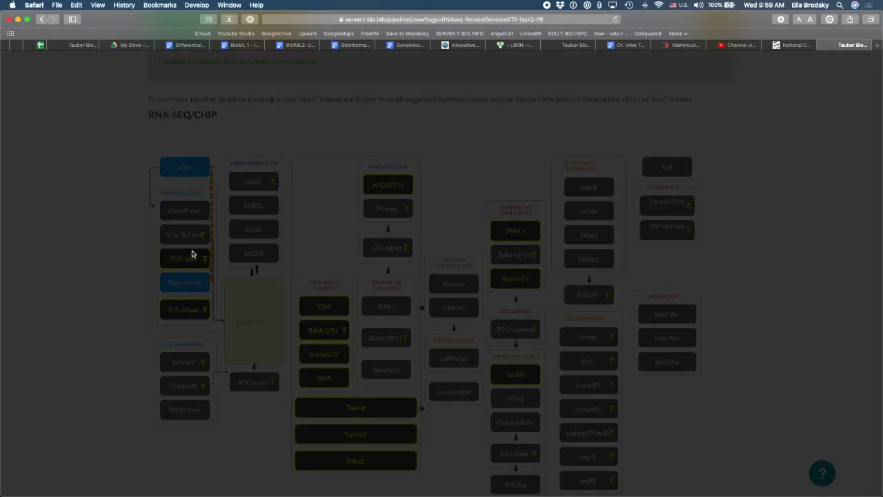
pyautogui.click(192, 254)
pyautogui.click(569, 186)
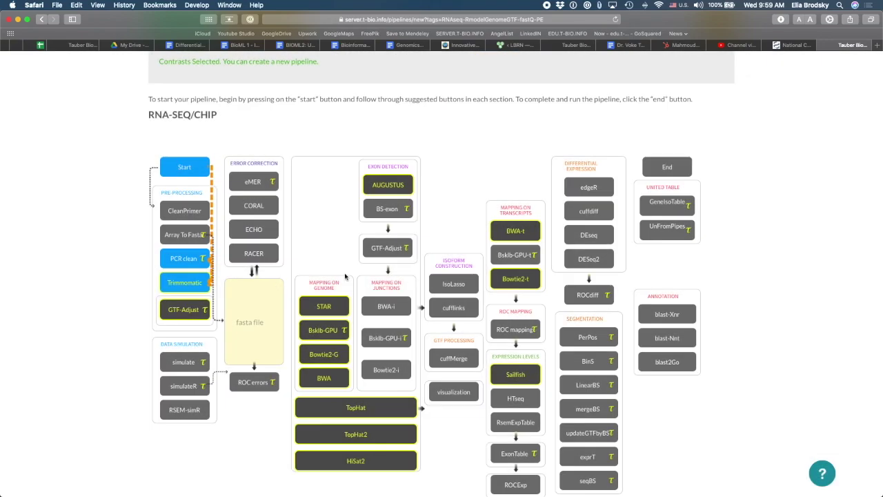
# Add Bowtie2-t alignment and RsemExpTable quantification using expected_count.
pyautogui.click(504, 280)
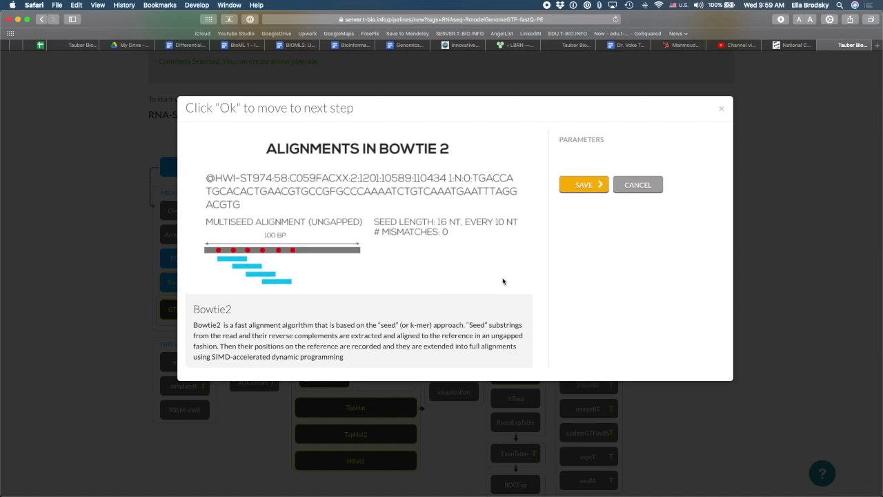
pyautogui.click(567, 188)
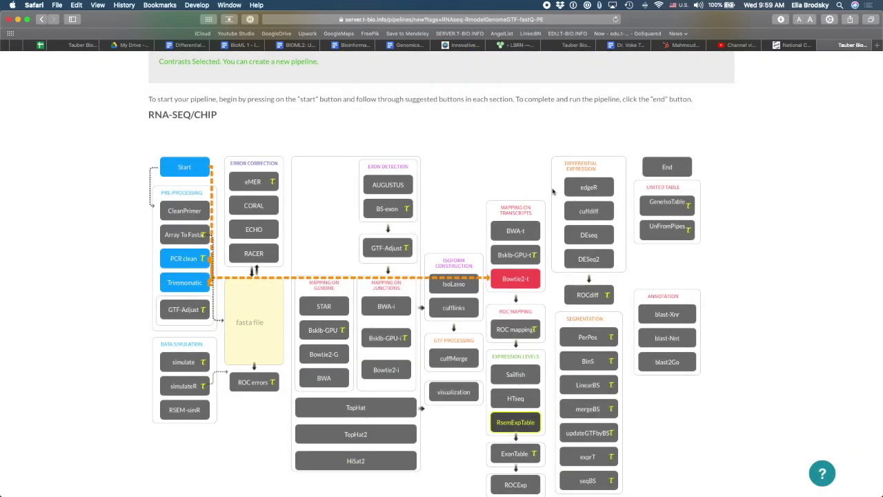
pyautogui.scroll(-1, 552, 191)
pyautogui.click(519, 385)
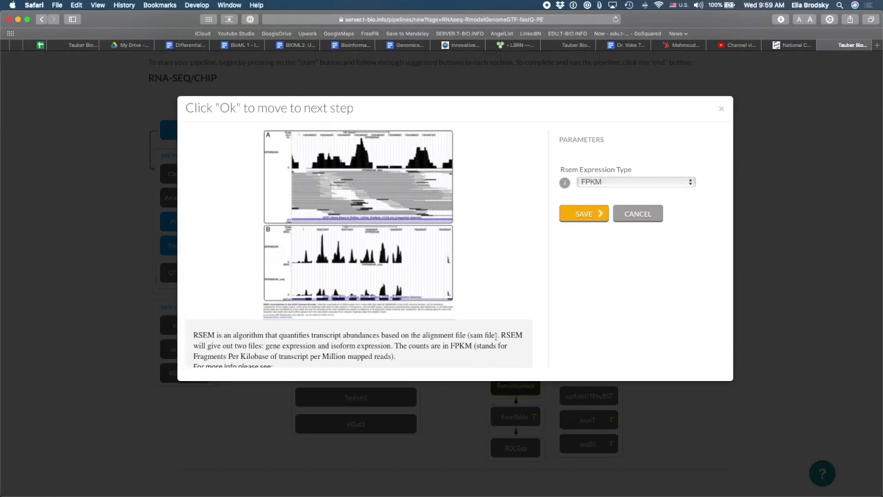
pyautogui.click(595, 187)
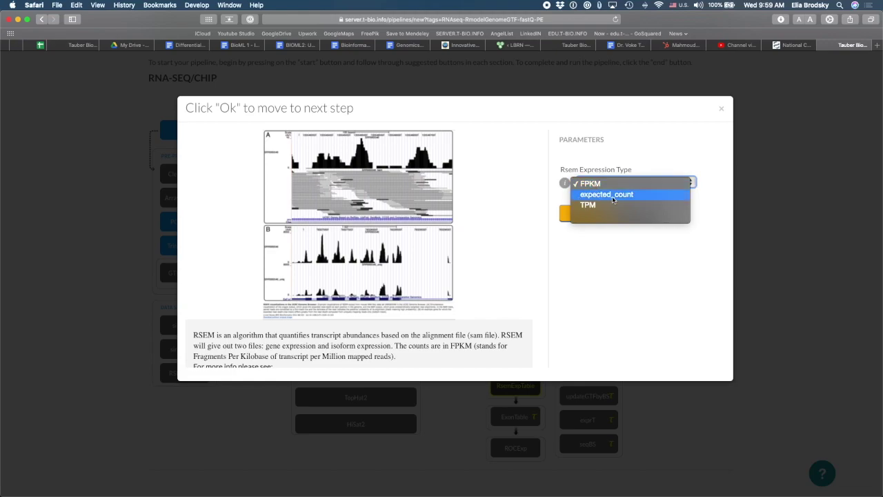
pyautogui.click(620, 195)
pyautogui.click(583, 214)
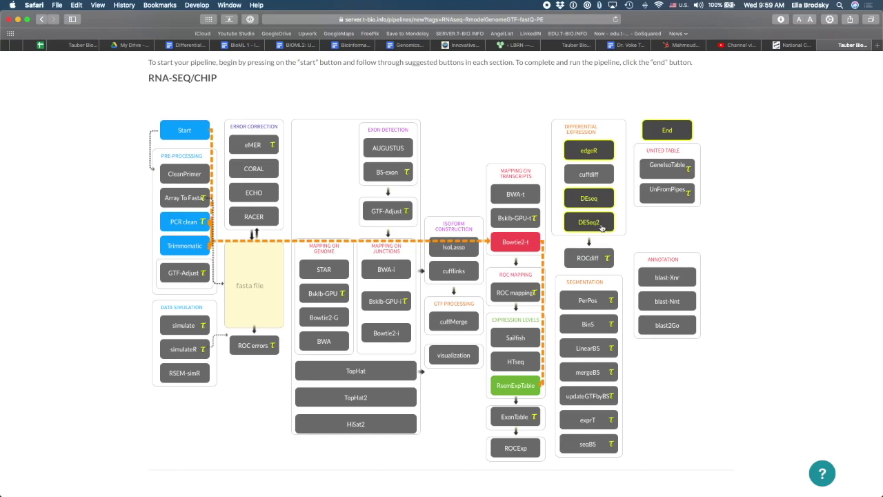
# Add DESeq2, undo it, and add edgeR as the differential expression step instead.
pyautogui.click(607, 228)
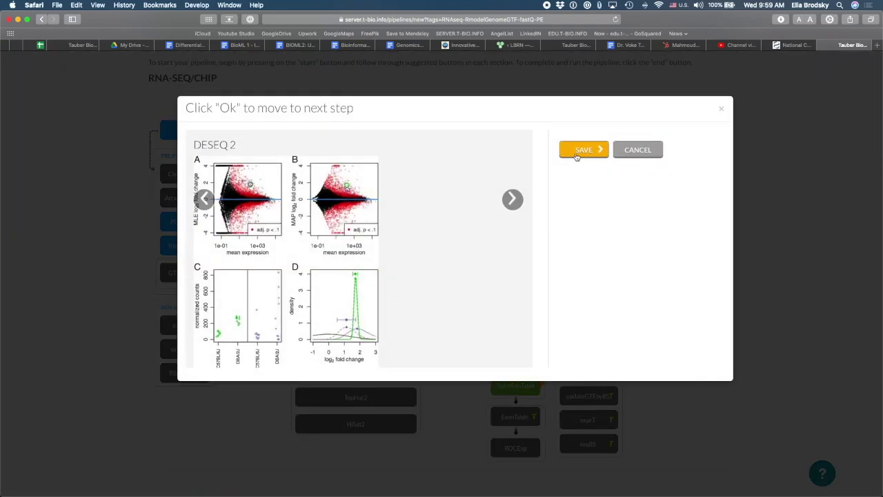
pyautogui.click(577, 156)
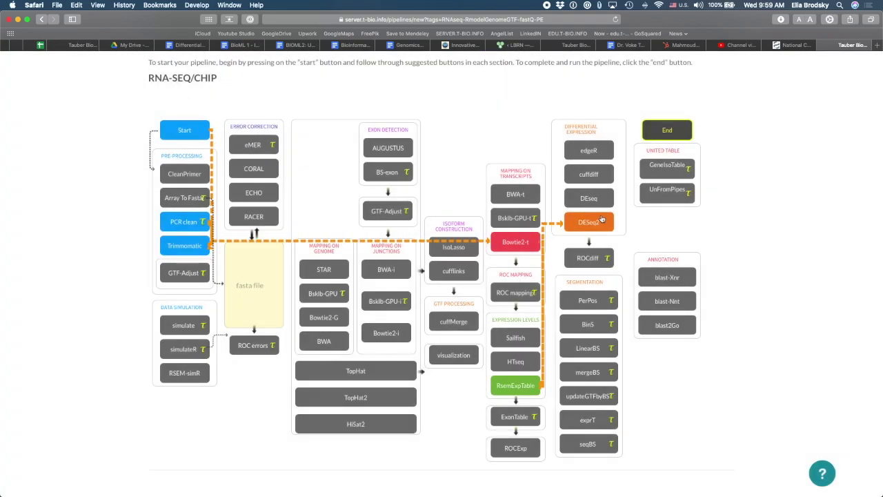
pyautogui.click(603, 221)
pyautogui.click(527, 268)
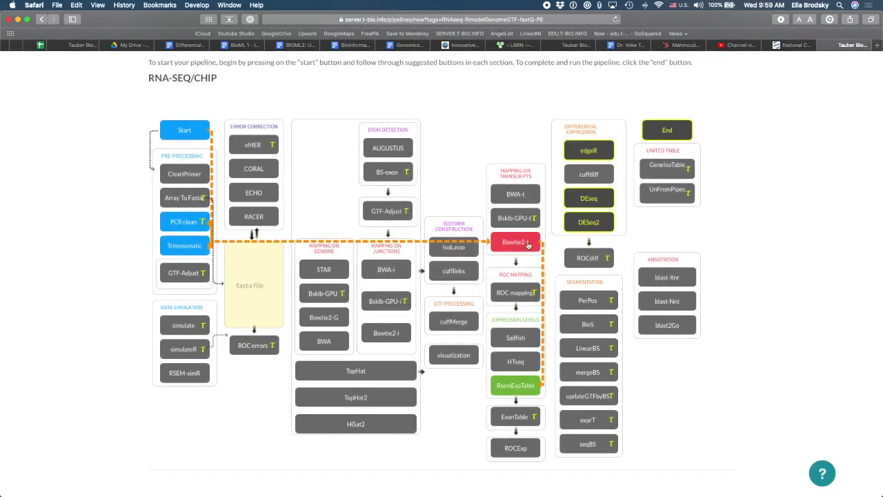
pyautogui.click(588, 155)
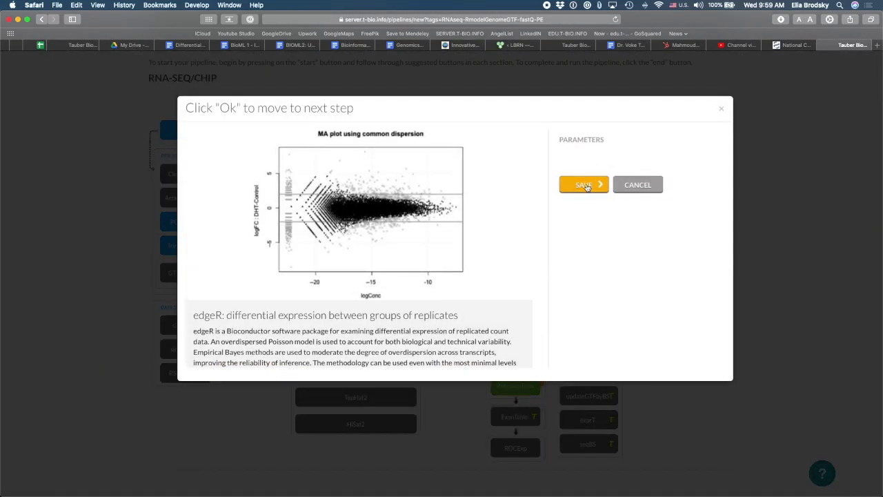
pyautogui.click(590, 186)
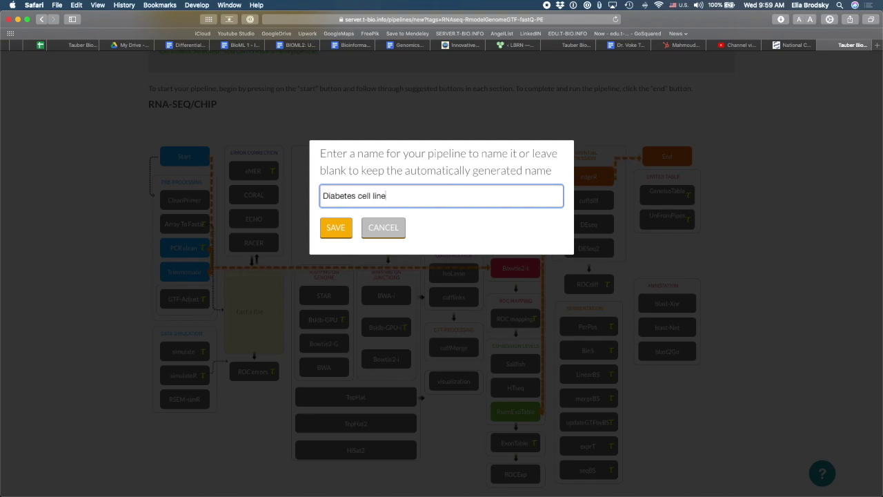
# Enter the pipeline name 'dual expressor vs T and B cells Type 1 Diabetes EDGER', fixing typos.
pyautogui.press('BackSpace')
pyautogui.press('BackSpace')
pyautogui.press('BackSpace')
pyautogui.press('BackSpace')
pyautogui.press('BackSpace')
pyautogui.press('BackSpace')
pyautogui.press('BackSpace')
pyautogui.press('BackSpace')
pyautogui.write('er vs T')
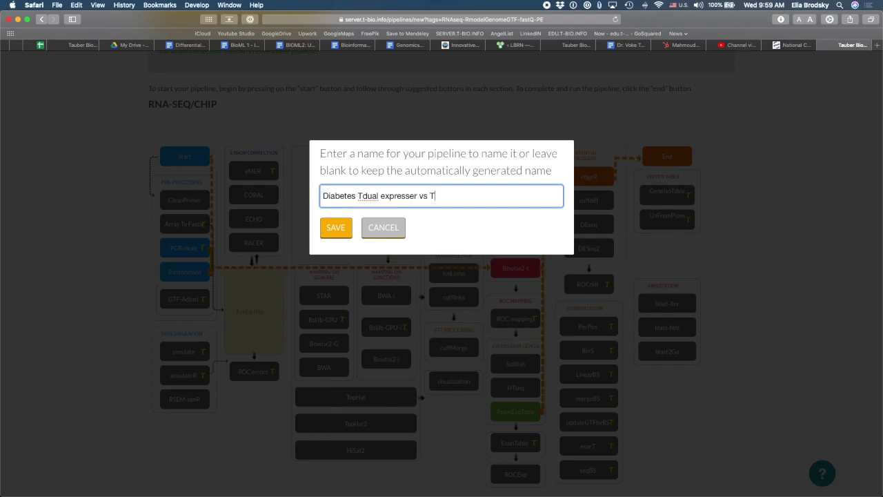
pyautogui.write(' and B cells Type 1 Diabetes')
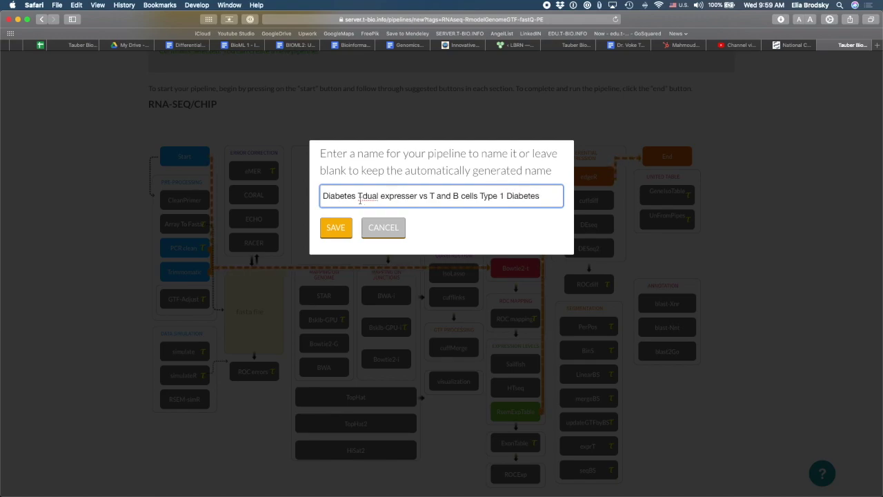
pyautogui.moveTo(359, 197); pyautogui.dragTo(307, 196)
pyautogui.press('BackSpace')
pyautogui.press('Delete')
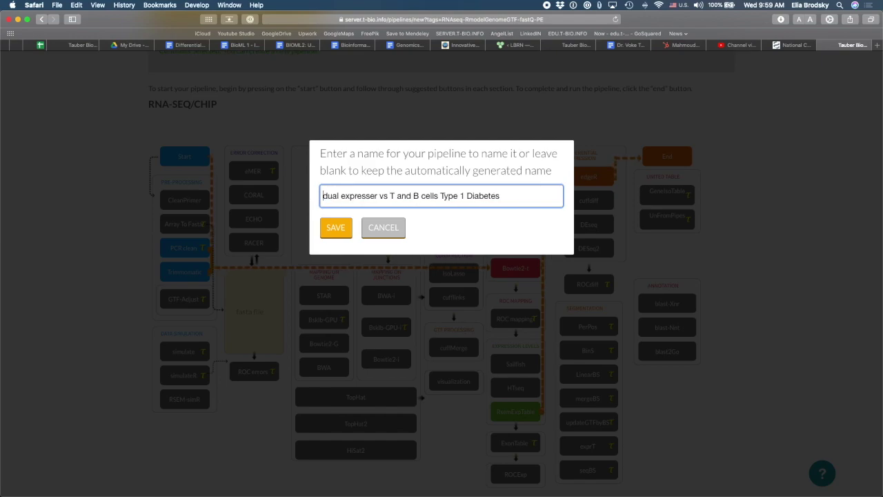
pyautogui.click(378, 195)
pyautogui.press('BackSpace')
pyautogui.press('BackSpace')
pyautogui.write('or')
pyautogui.click(516, 193)
pyautogui.write('EDGER')
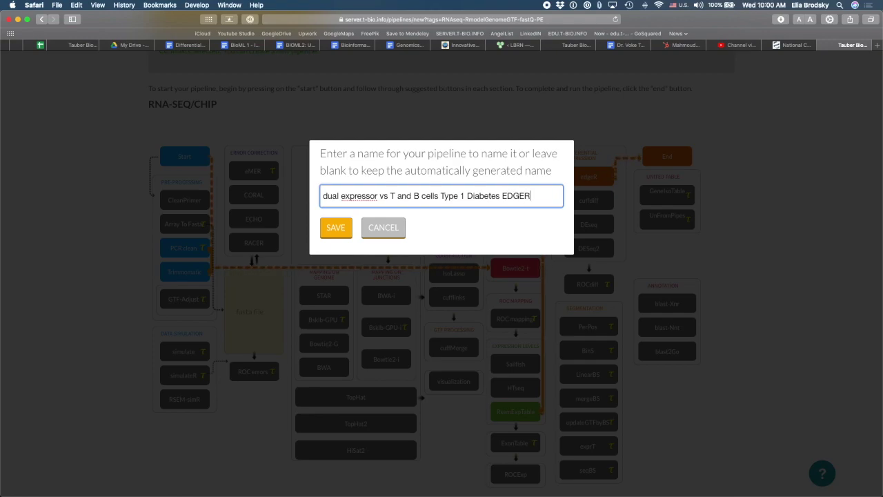
# Save the named pipeline and start its run.
pyautogui.click(344, 229)
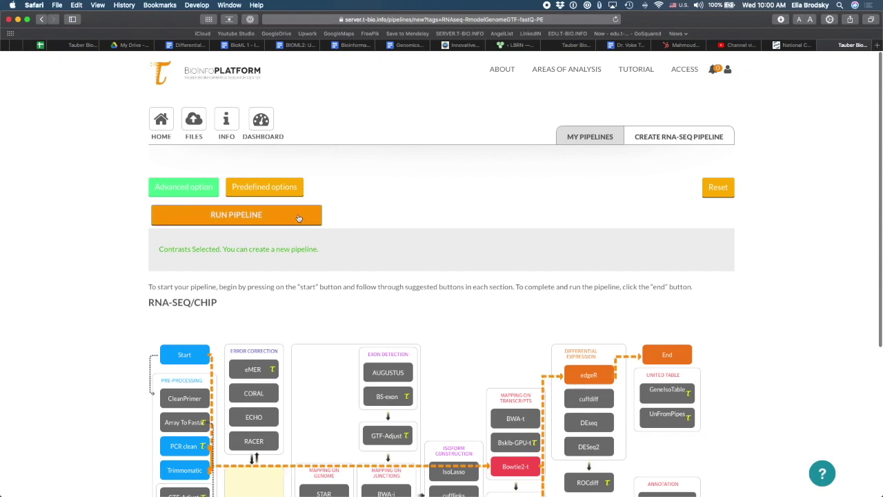